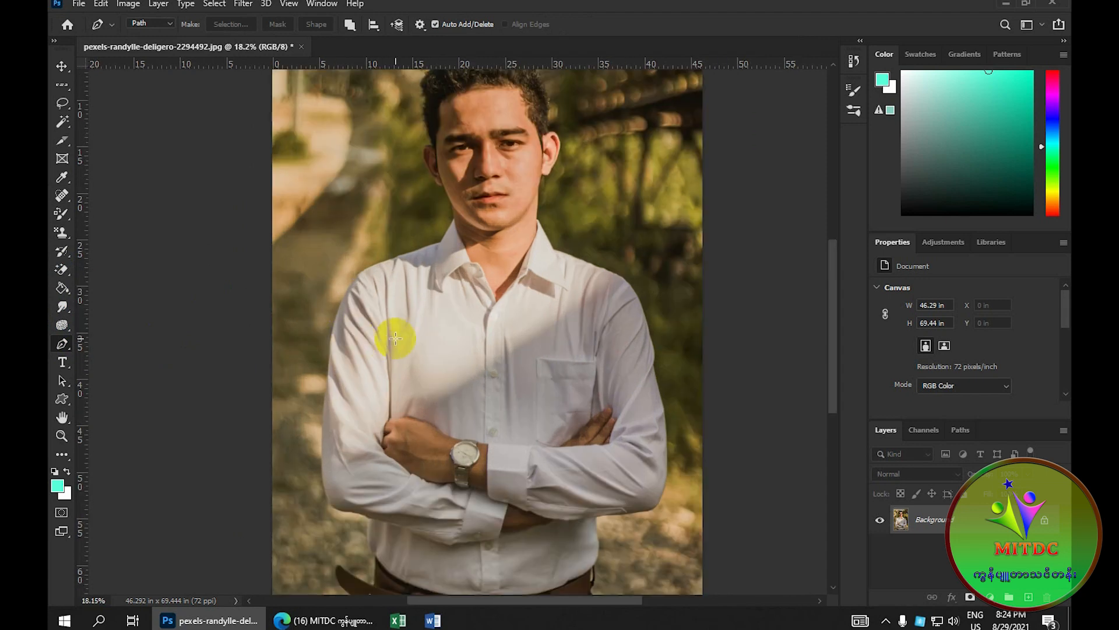
- Start a Pen path at the photo's bottom edge and trace the left trouser edge up to the belt
left_click_drag(470, 355, 475, 140)
left_click_drag(490, 232, 493, 175)
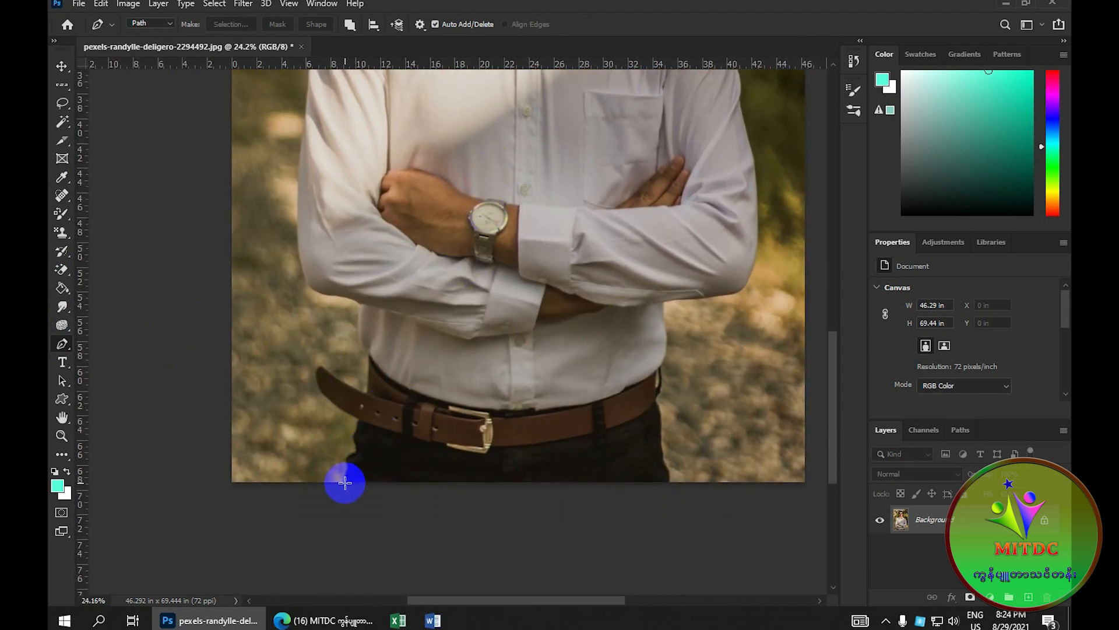
scroll(365, 474, "up", 1)
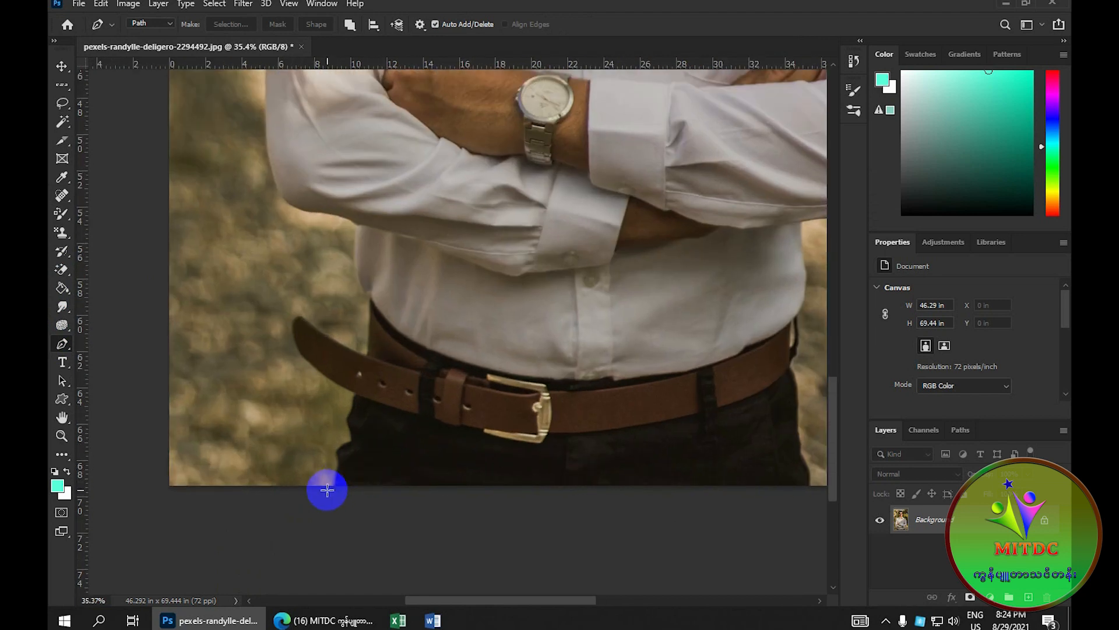
left_click(335, 486)
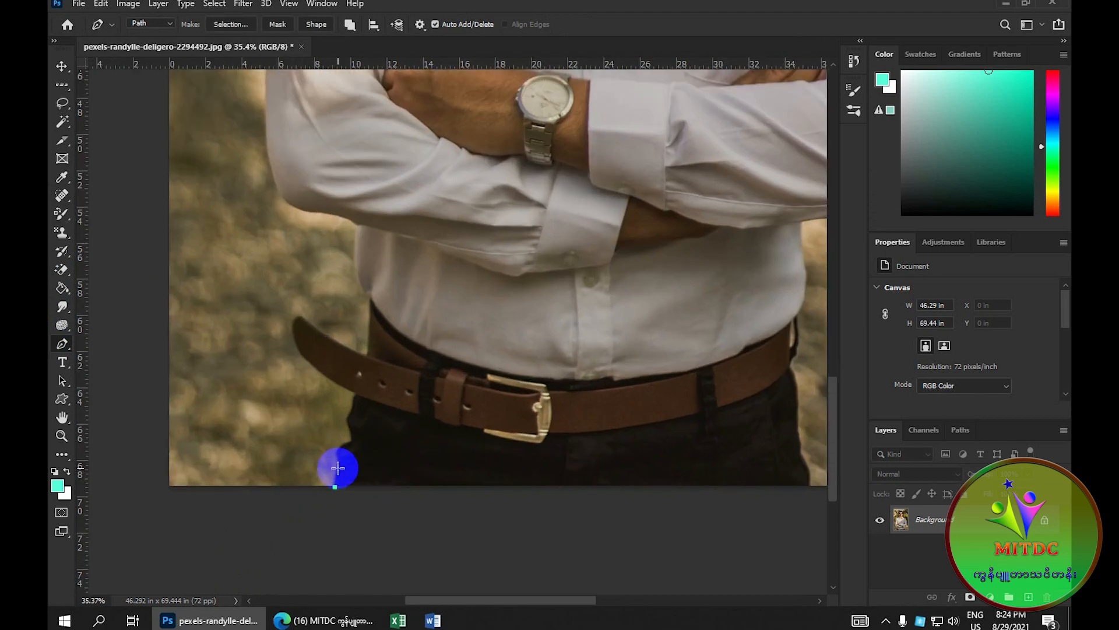
left_click_drag(339, 466, 338, 468)
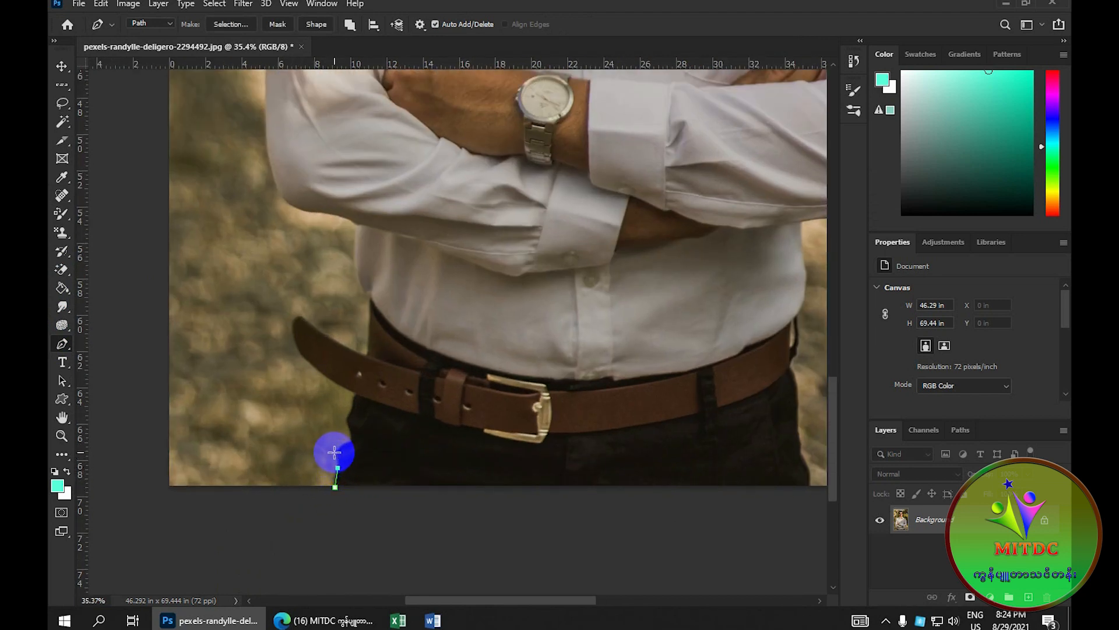
left_click(335, 452)
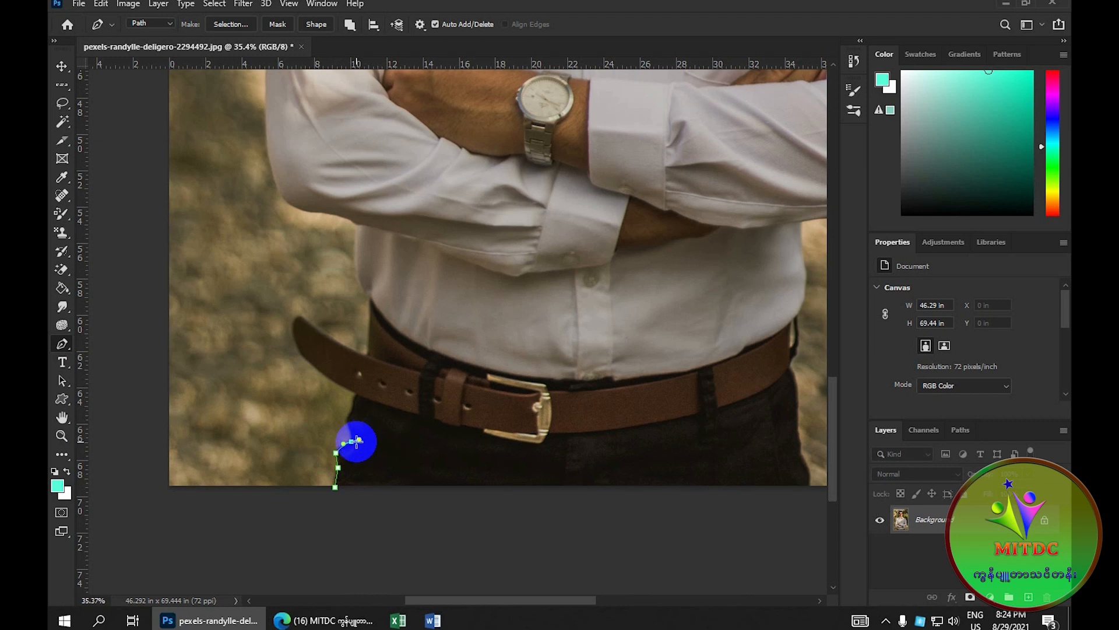
left_click(352, 441)
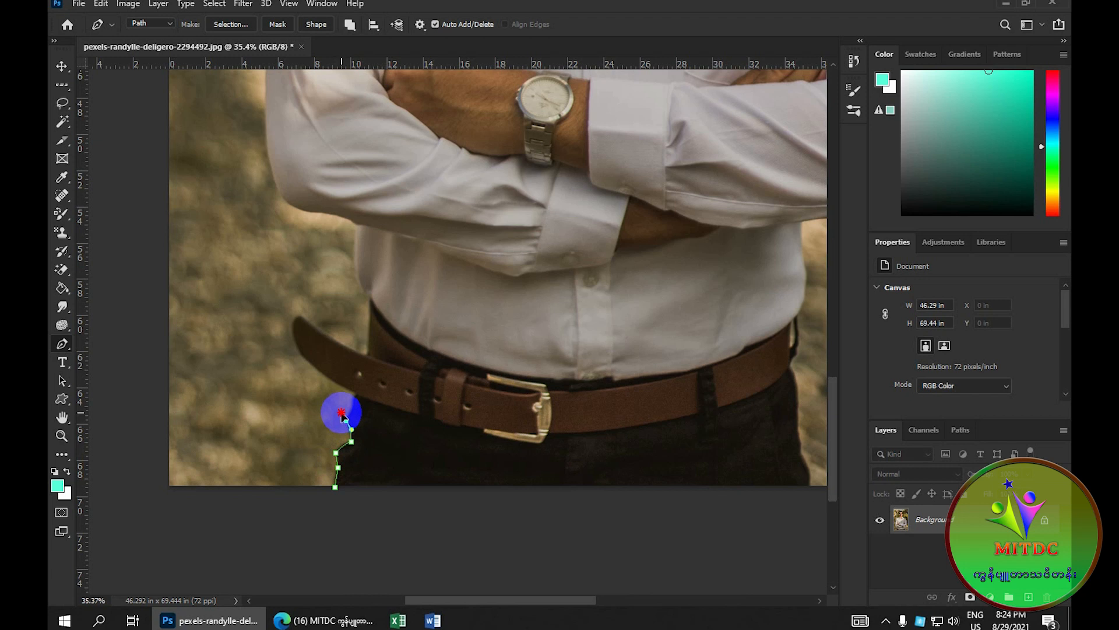
left_click_drag(343, 415, 347, 421)
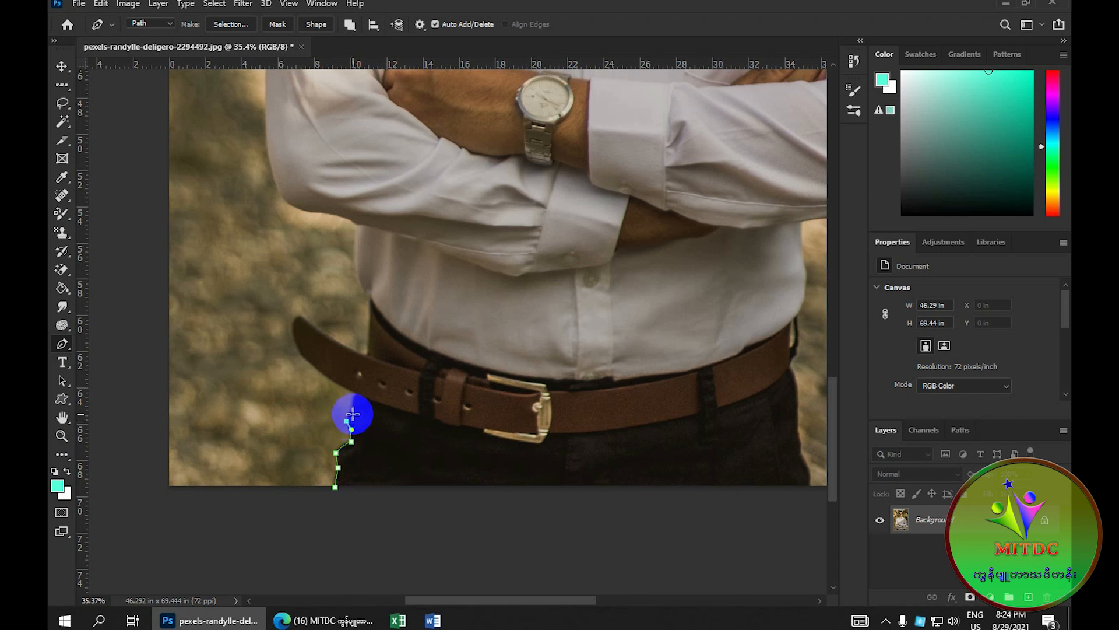
left_click(353, 413)
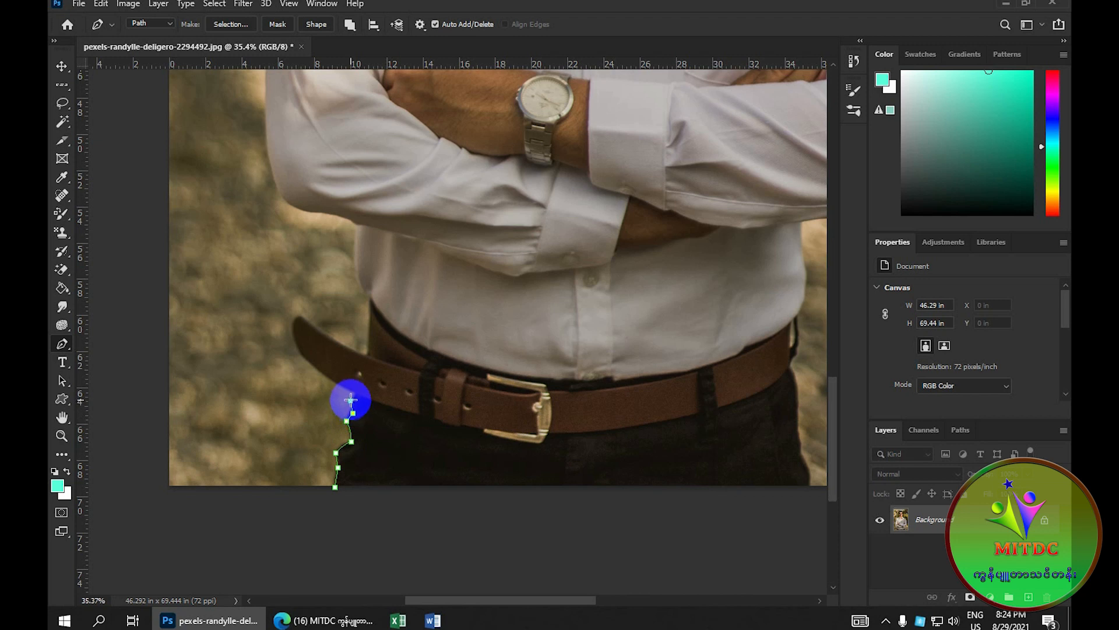
left_click(355, 397)
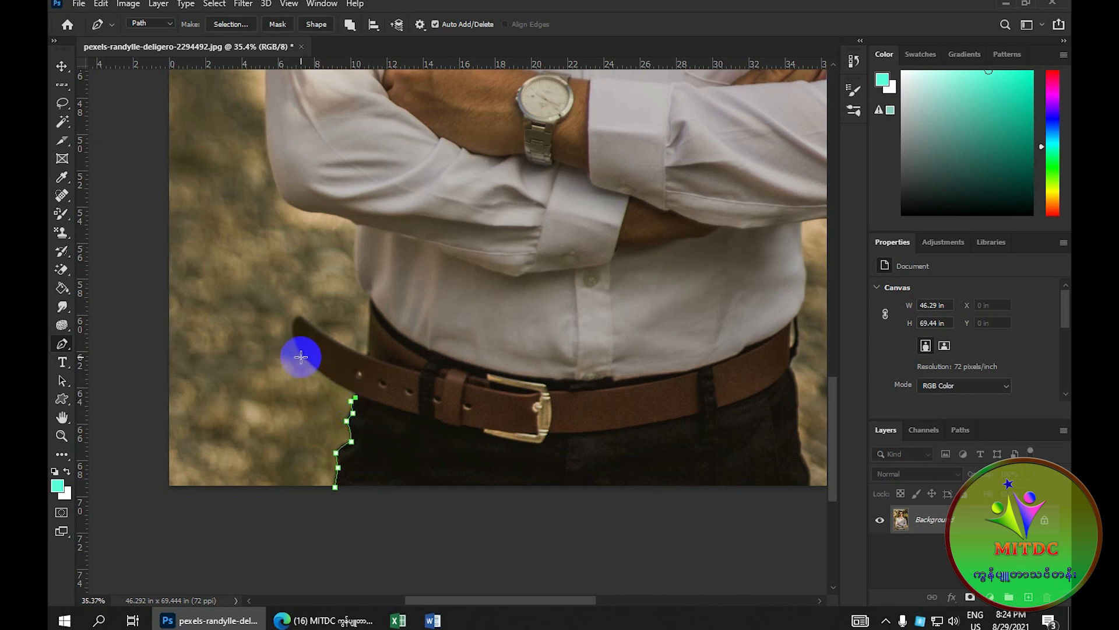
- Continue the path along the lower edge of the loose belt end and curve it around the tip
mouse_move(301, 356)
left_mouse_down()
mouse_move(283, 337)
mouse_move(363, 401)
mouse_move(300, 370)
mouse_move(293, 339)
mouse_move(311, 366)
left_mouse_up()
left_click(302, 356, "alt")
left_click_drag(371, 347, 432, 355)
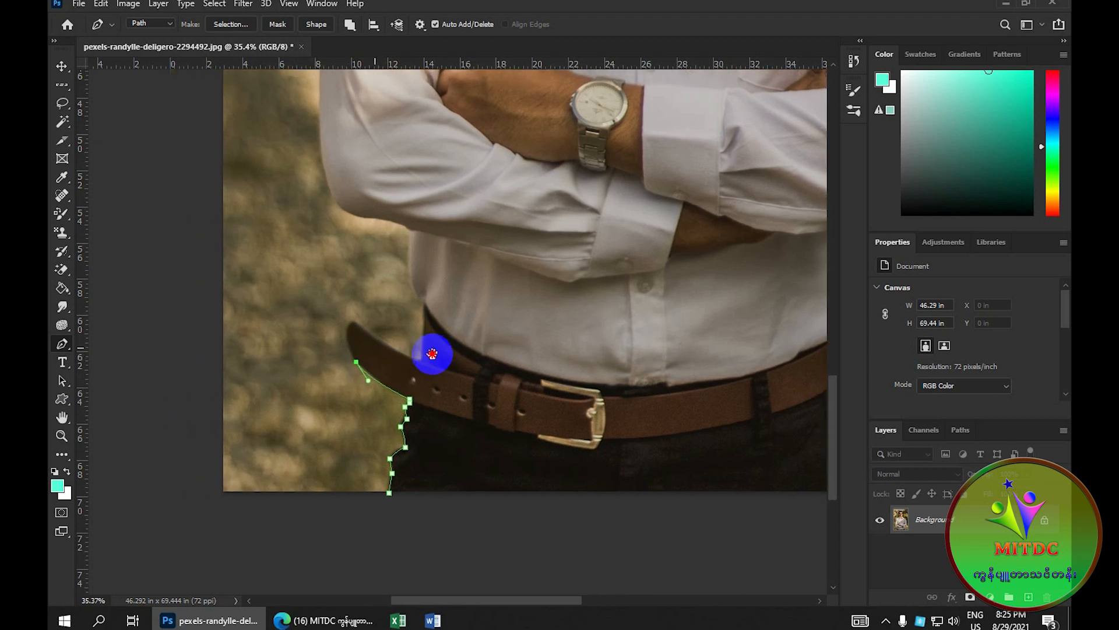
scroll(420, 359, "up", 2)
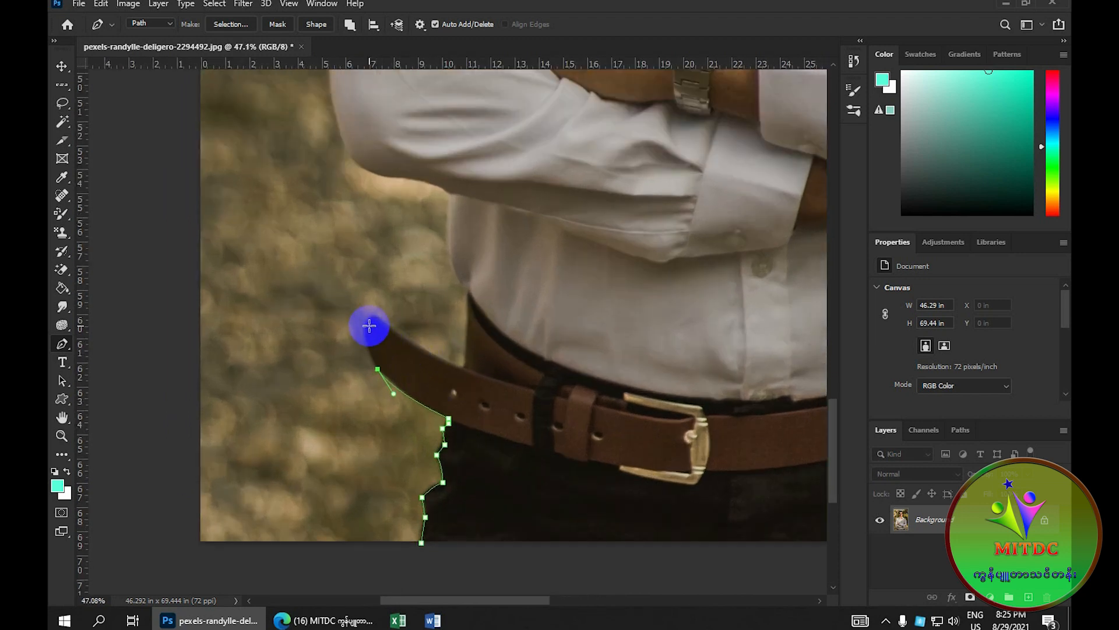
left_click_drag(370, 320, 374, 288)
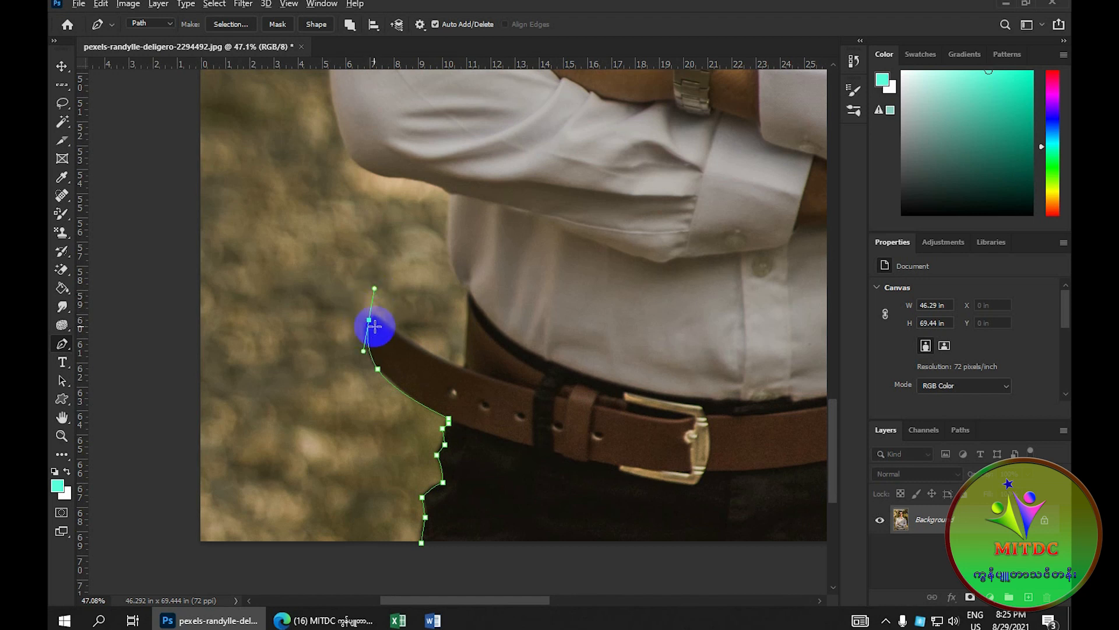
key("Up")
key("alt+f")
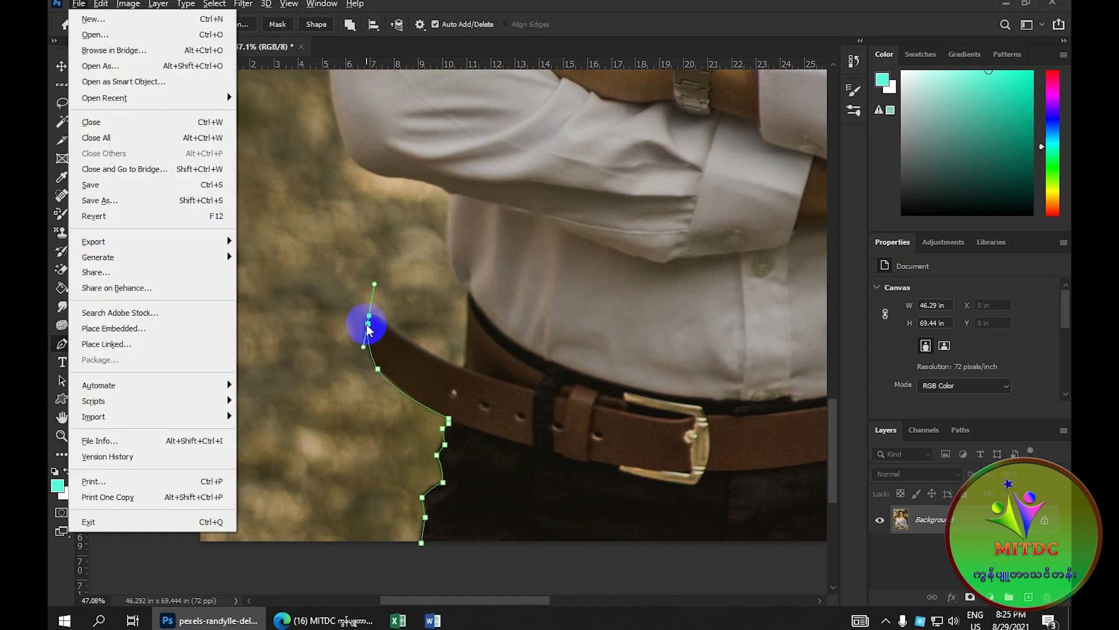
key("Left")
left_click(322, 315)
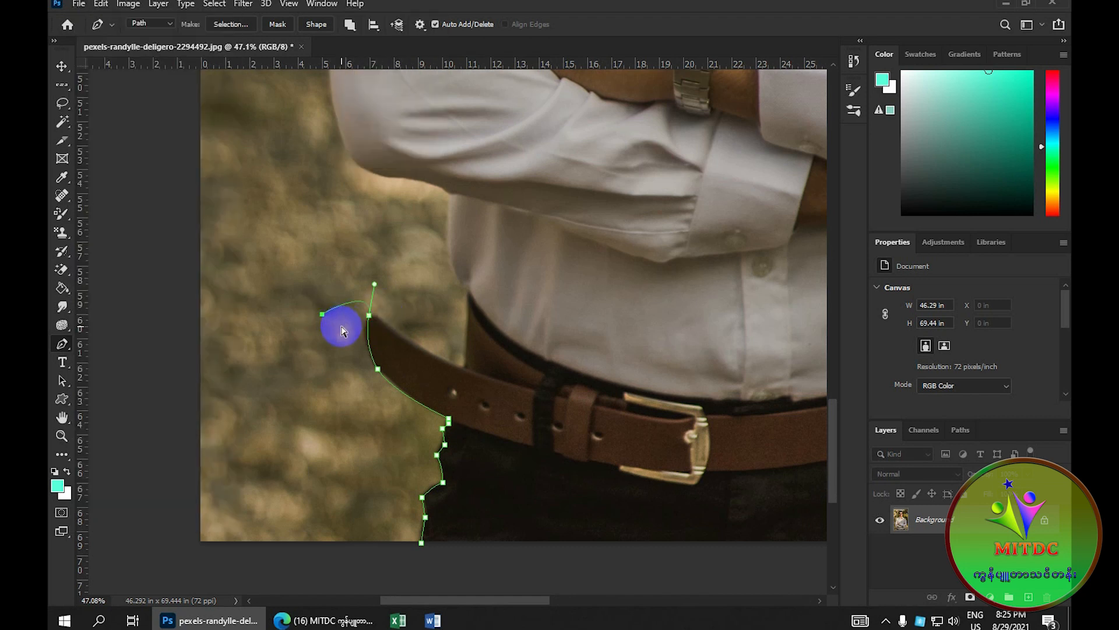
key("ctrl+z")
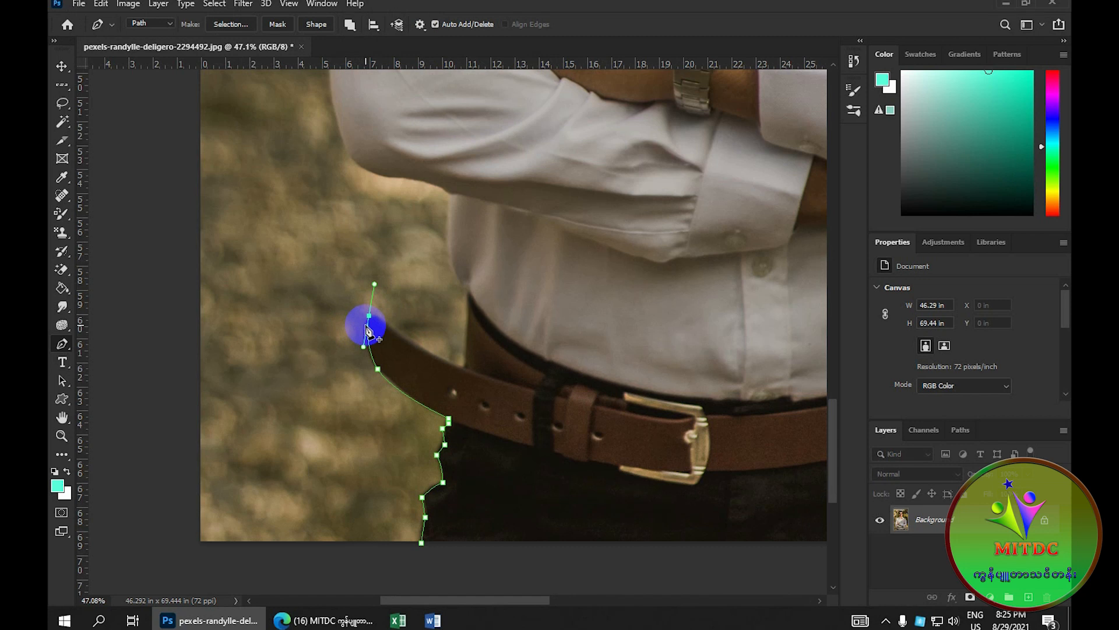
- Trace the upper edge of the loose belt end and the left side of the shirt's waist up to the forearm
left_click_drag(443, 360, 467, 224)
left_click(468, 298, "alt")
left_click_drag(470, 293, 566, 361)
left_click_drag(543, 316, 539, 311)
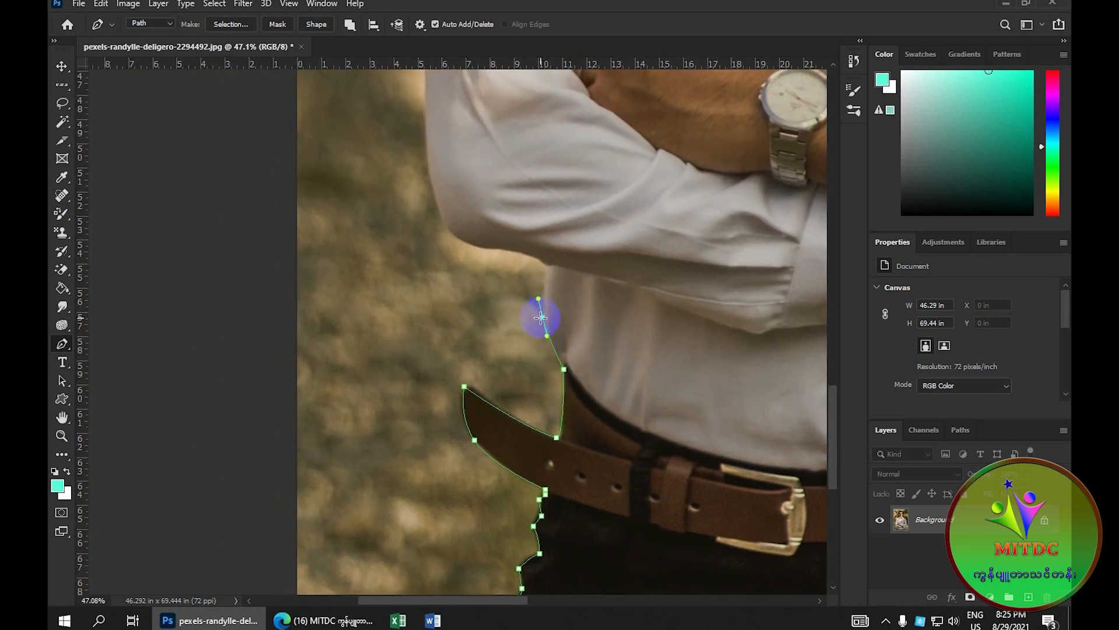
left_click(548, 267)
- Extend the path along the underside of the left forearm sleeve and around the elbow
left_click_drag(490, 250, 439, 240)
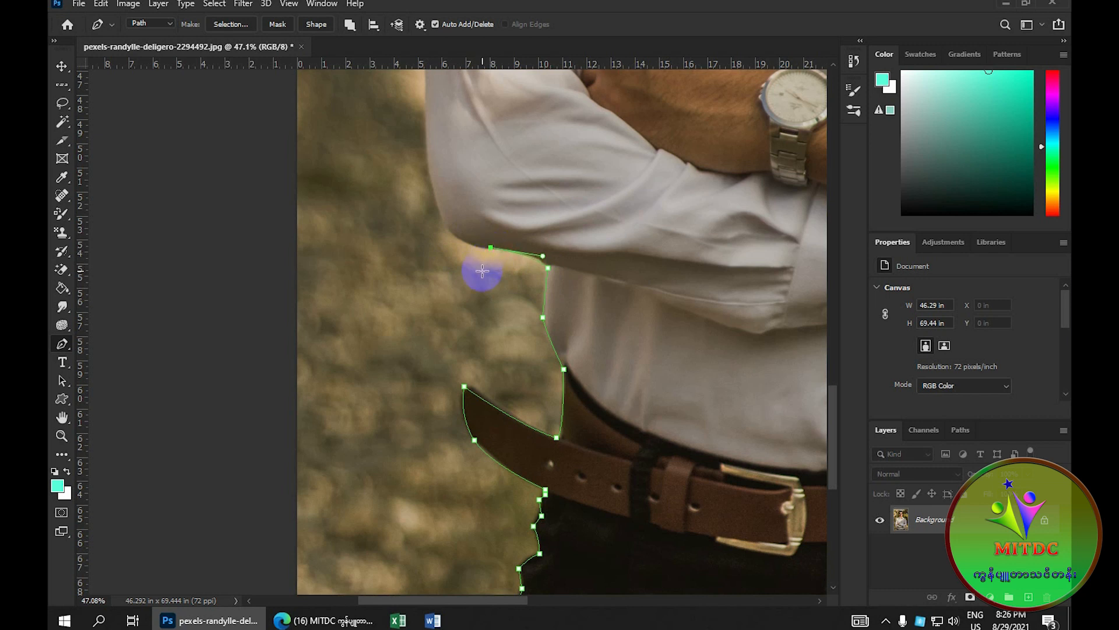
left_click_drag(447, 237, 530, 308)
left_click(444, 226, "alt")
left_click_drag(474, 192, 475, 88)
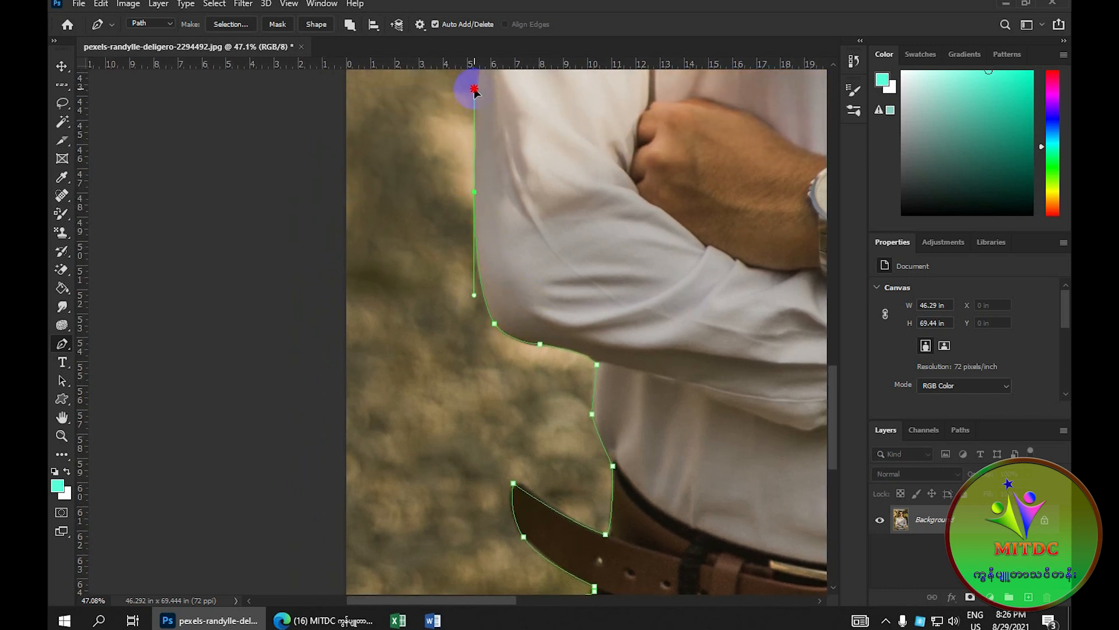
left_click(474, 192, "alt")
- Trace the outer edge of the left sleeve from above the elbow to the start of the shoulder curve
left_click_drag(502, 182, 498, 296)
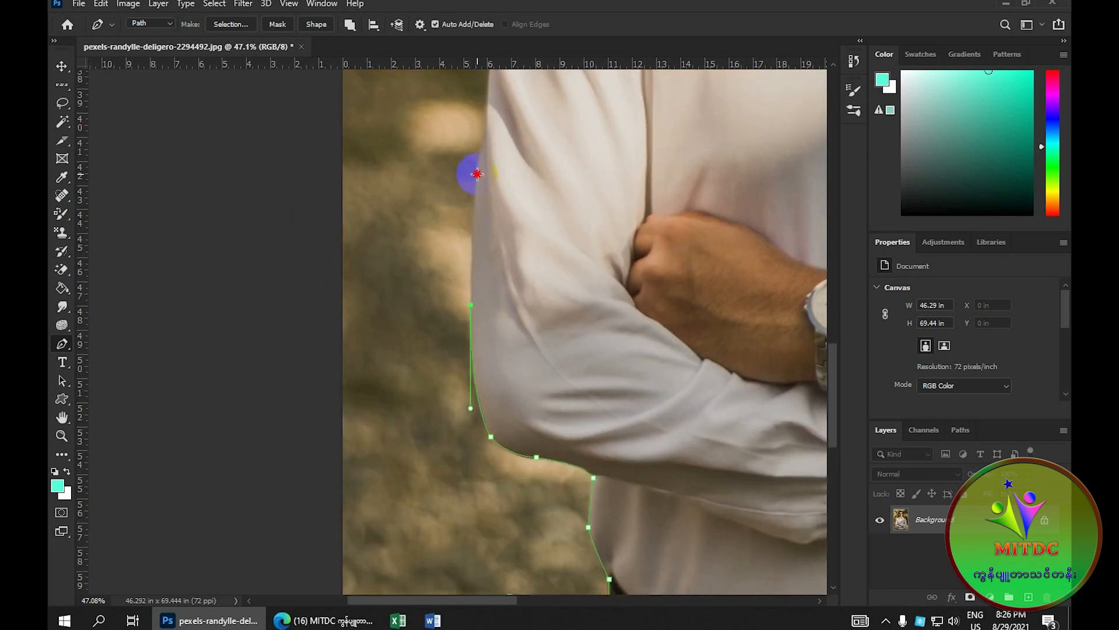
left_click(476, 174)
key("ctrl+z")
left_click_drag(478, 172, 490, 362)
left_click(478, 170, "alt")
left_click_drag(467, 206, 428, 405)
left_click(468, 207, "alt")
left_click_drag(471, 260, 506, 201)
left_click(472, 260, "alt")
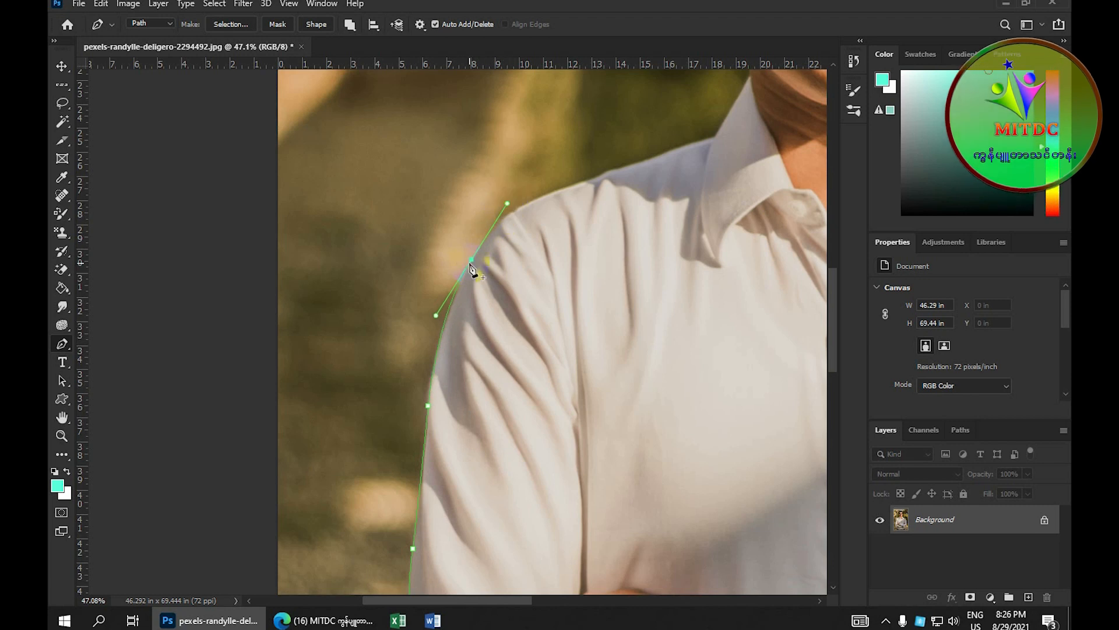
left_click_drag(602, 174, 720, 143)
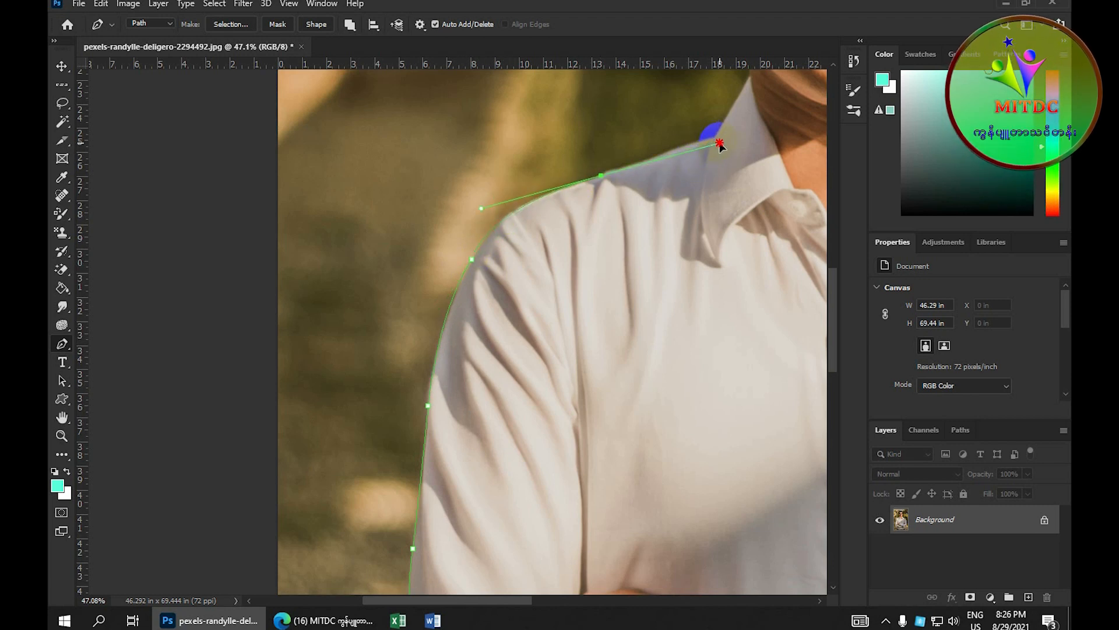
key("ctrl+z")
left_click(594, 177)
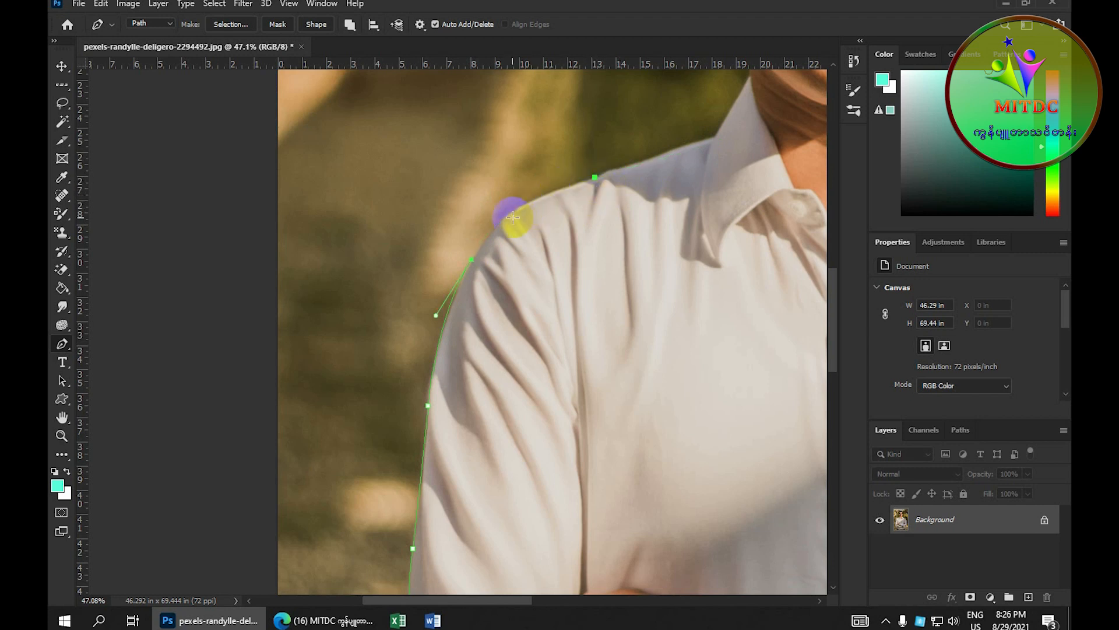
- Trace the left shoulder in short curved segments to the collar, and follow the collar's edge up to the neck
left_click_drag(511, 211, 532, 201)
left_click(513, 212, "alt")
left_click_drag(532, 212, 497, 242)
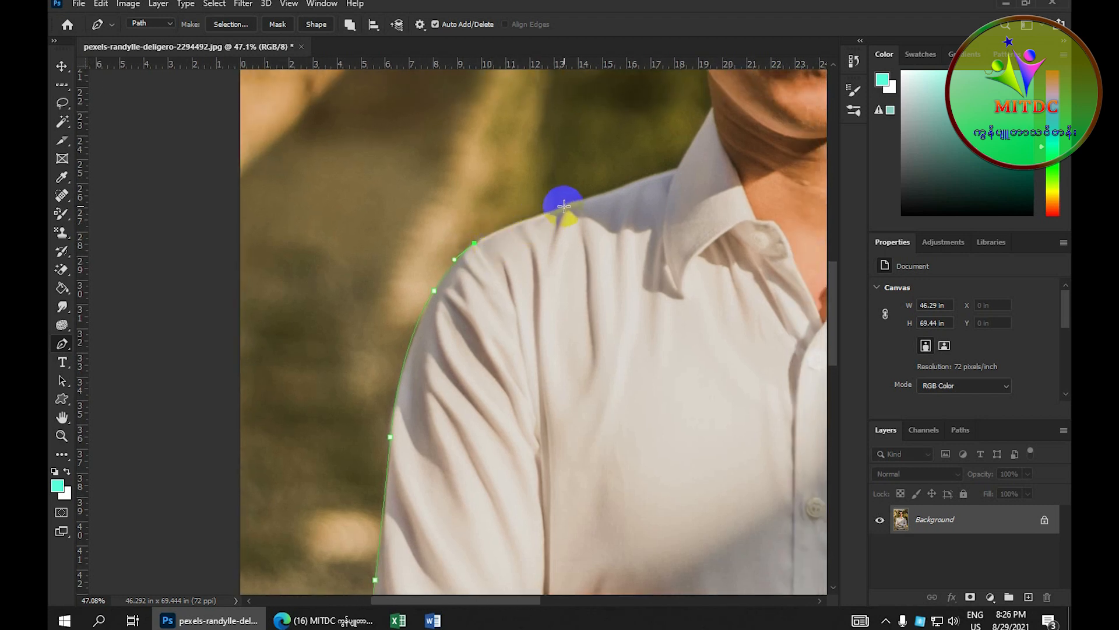
left_click_drag(564, 206, 611, 192)
left_click(565, 207, "alt")
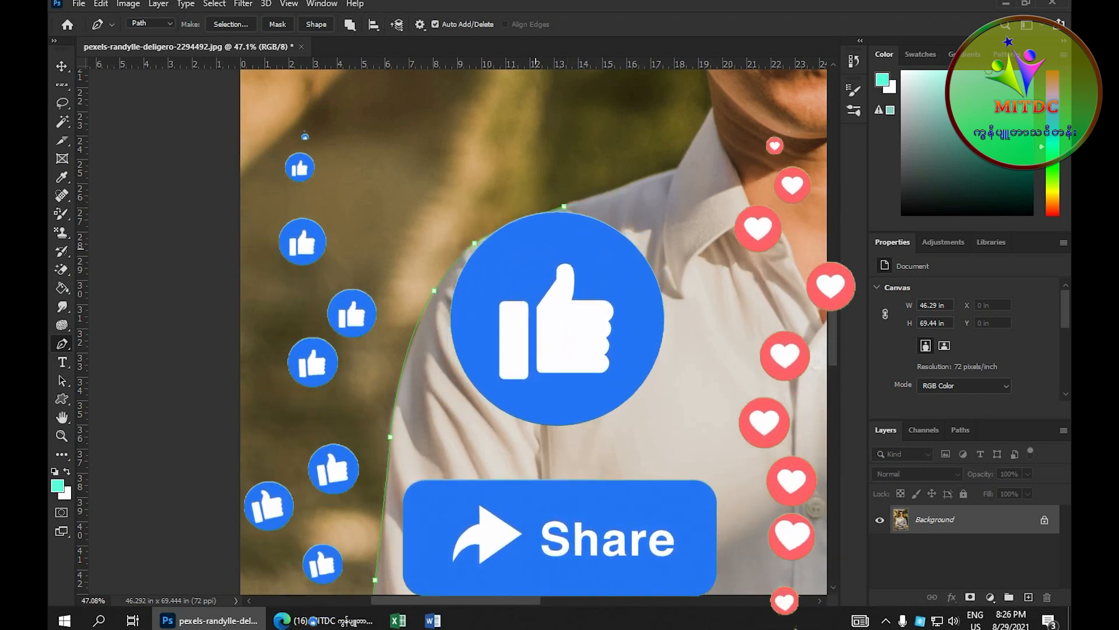
left_click_drag(600, 223, 455, 291)
left_click_drag(523, 237, 549, 231)
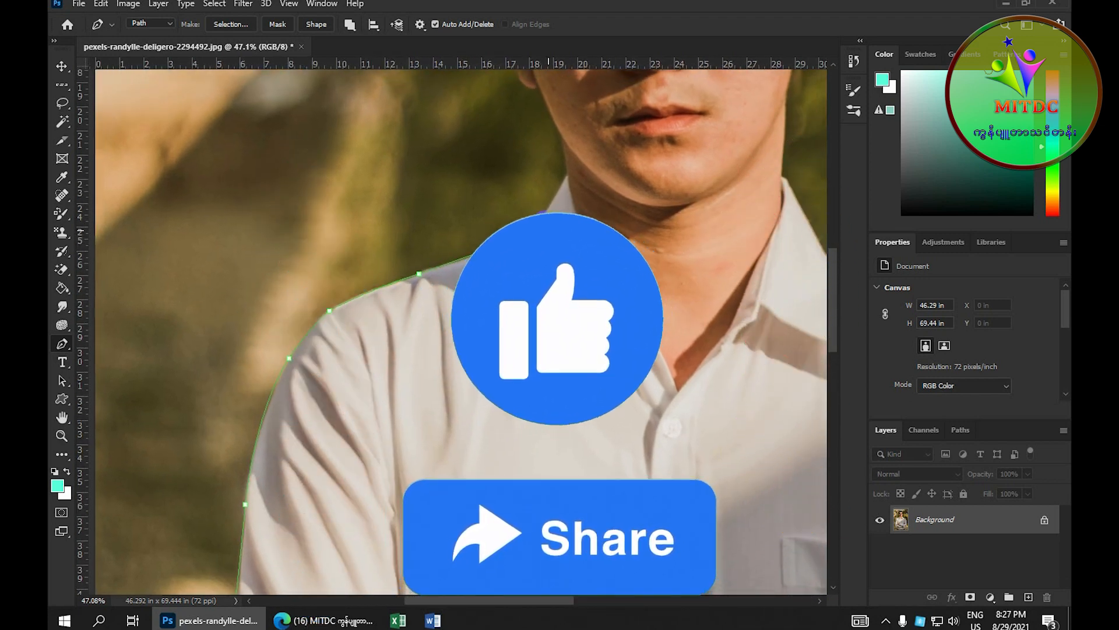
left_click(530, 235, "alt")
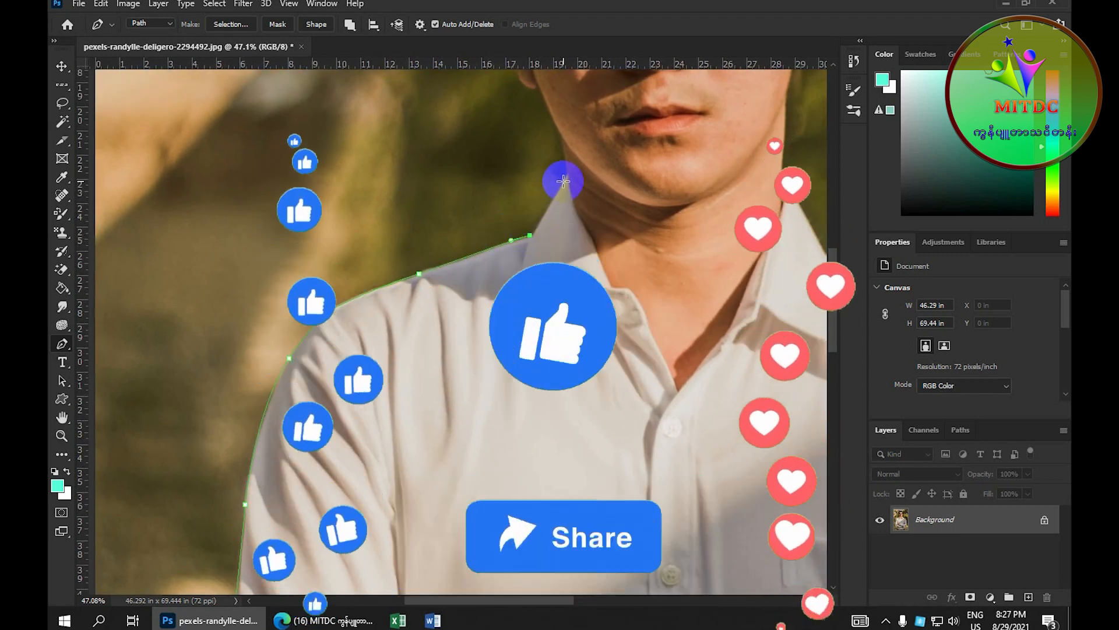
left_click(562, 183)
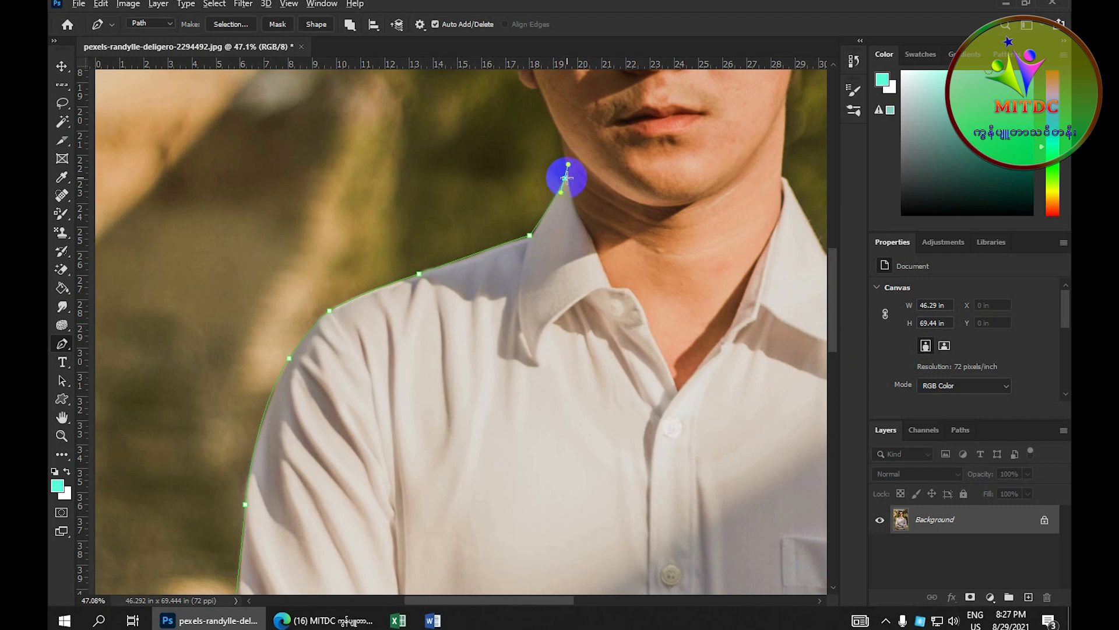
- Extend the path from the collar tip up the left neck and jaw to the earlobe
left_click_drag(568, 177, 589, 230)
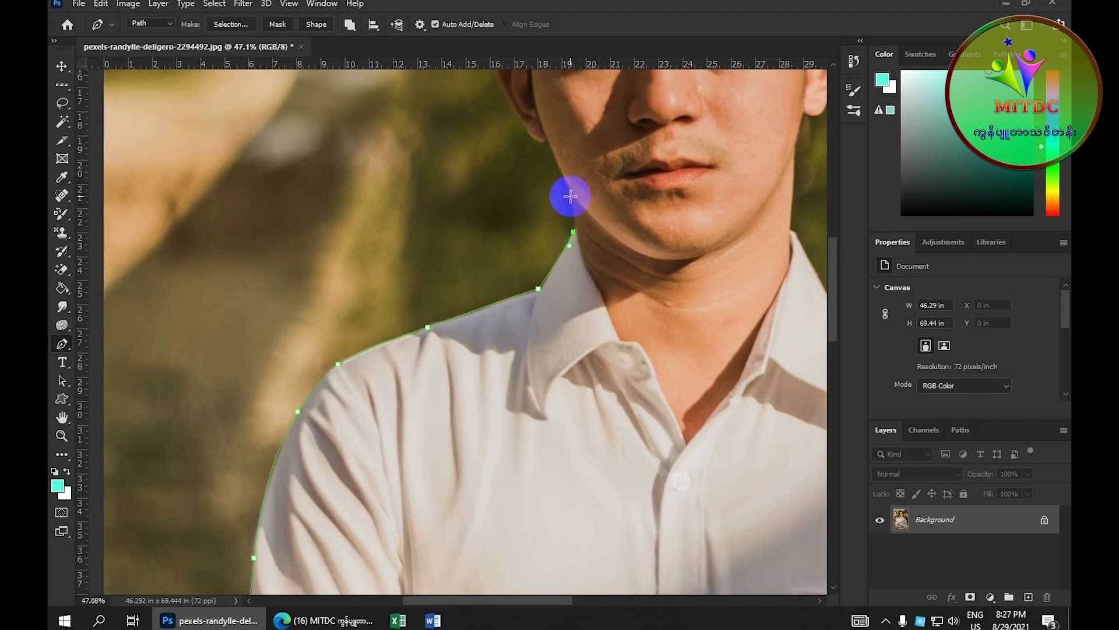
left_click_drag(566, 191, 651, 274)
left_click(569, 195, "alt")
mouse_move(620, 229)
left_mouse_down()
mouse_move(617, 205)
mouse_move(588, 190)
mouse_move(647, 240)
left_mouse_up()
left_click(620, 228, "alt")
- Trace the outer edge of the left ear from the lobe to its top, where it meets the hair
left_click(596, 213, "alt")
left_click_drag(607, 206, 678, 187)
left_click(607, 207, "alt")
left_click(628, 163, "alt")
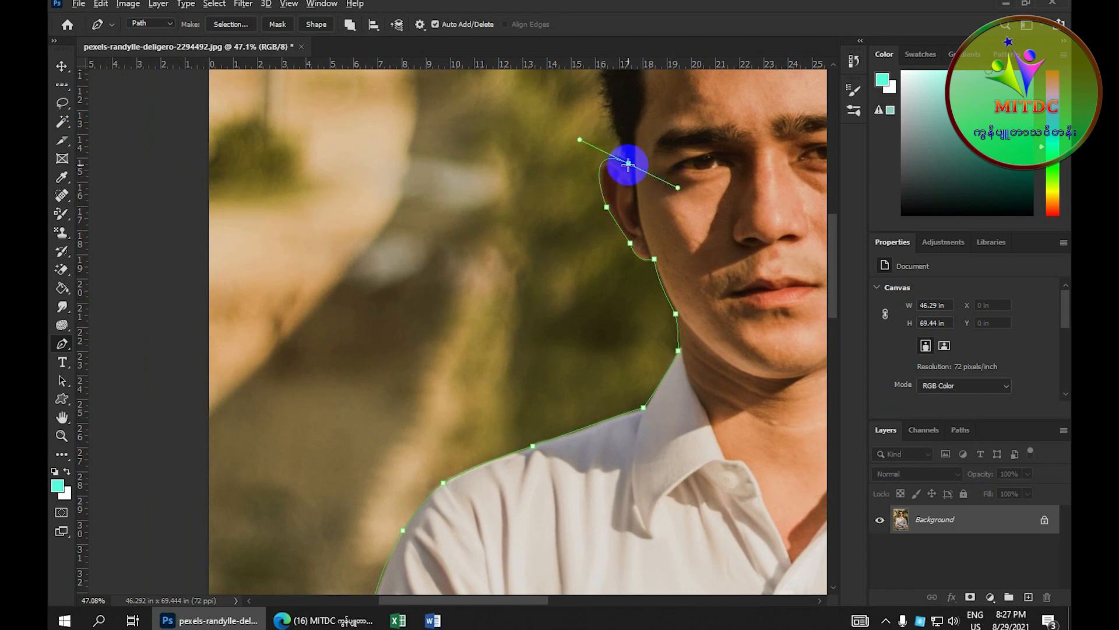
- Trace the left side of the hair from the top of the ear toward the crown
left_click_drag(650, 153, 654, 200)
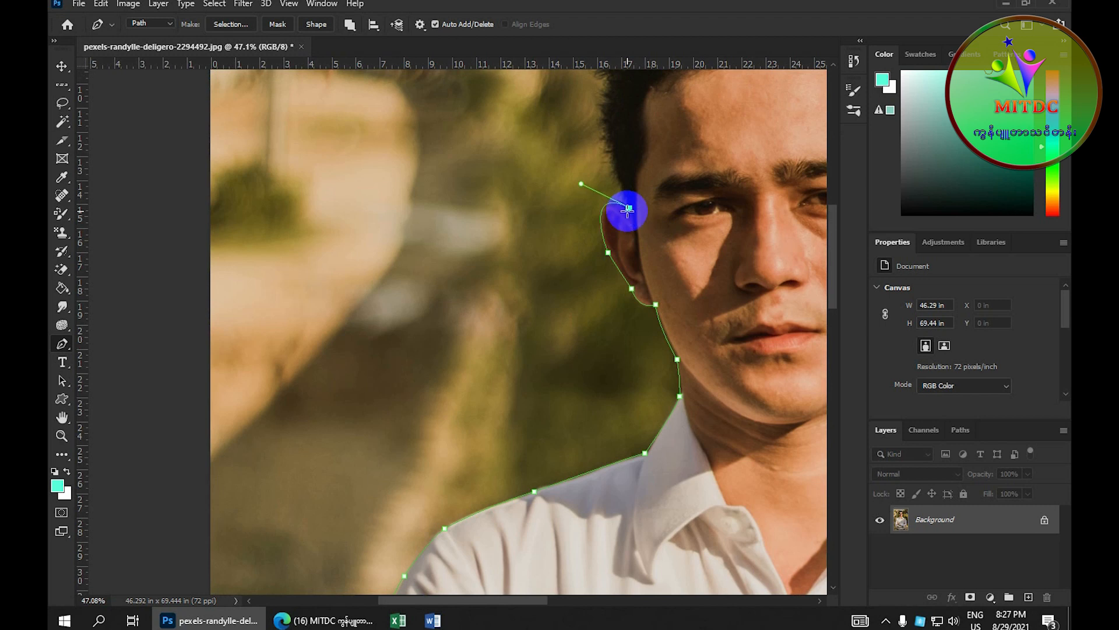
left_click_drag(629, 208, 604, 203)
left_click(603, 123, "alt")
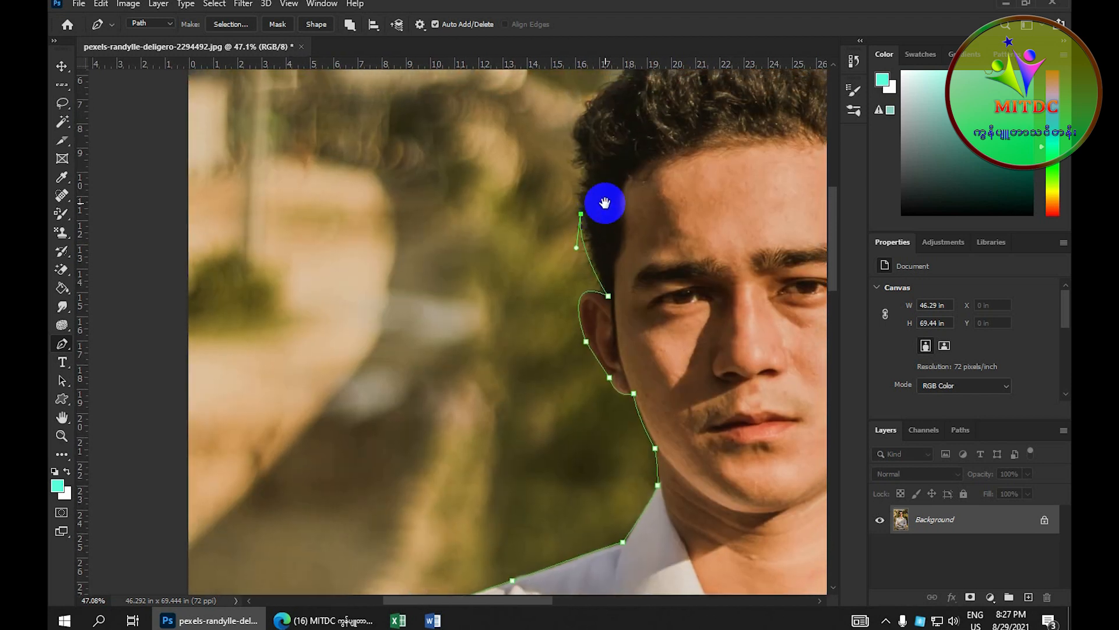
scroll(604, 202, "down", 2)
left_click_drag(583, 159, 502, 231)
left_click(584, 158, "alt")
left_click(510, 240, "alt")
- Curve the path over the top of the hair and down its right side to the right ear
left_click_drag(721, 167, 547, 167)
left_click_drag(545, 159, 707, 200)
left_click(545, 159, "alt")
left_click_drag(583, 207, 595, 265)
left_click_drag(610, 336, 625, 425)
left_click(609, 336, "alt")
- Trace the outer edge of the right ear down and around the earlobe
left_click(633, 377, "alt")
scroll(634, 379, "up", 2)
left_click_drag(600, 374, 618, 259)
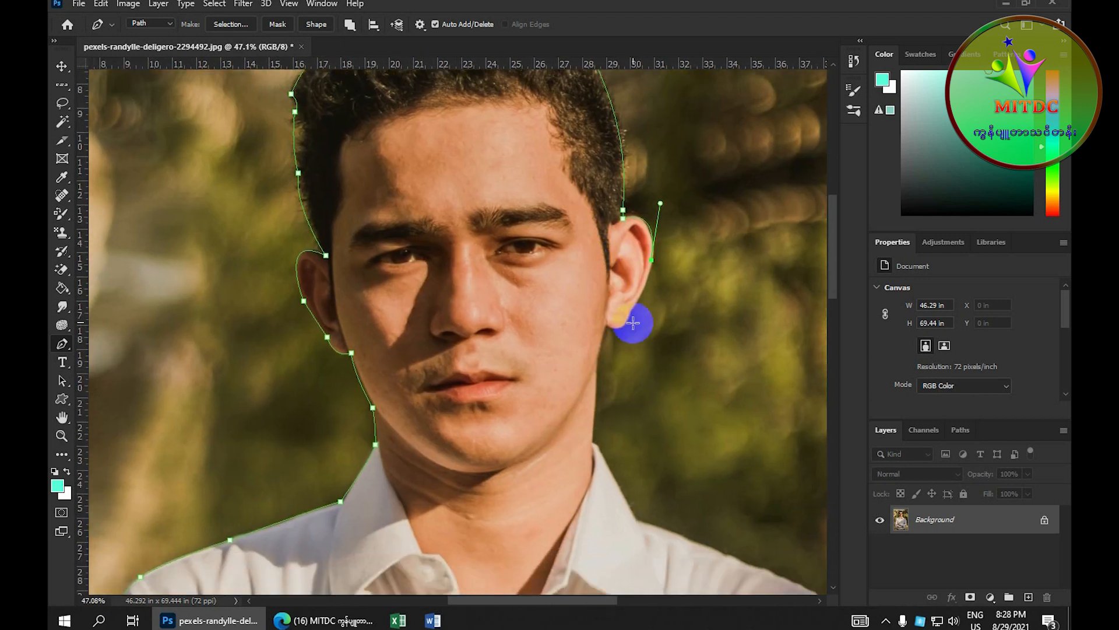
left_click_drag(630, 311, 606, 327)
left_click(630, 311, "alt")
left_click(627, 325)
- Extend the path down the right jaw and neck to the shirt collar
left_click_drag(604, 441, 581, 260)
left_click_drag(572, 182, 567, 189)
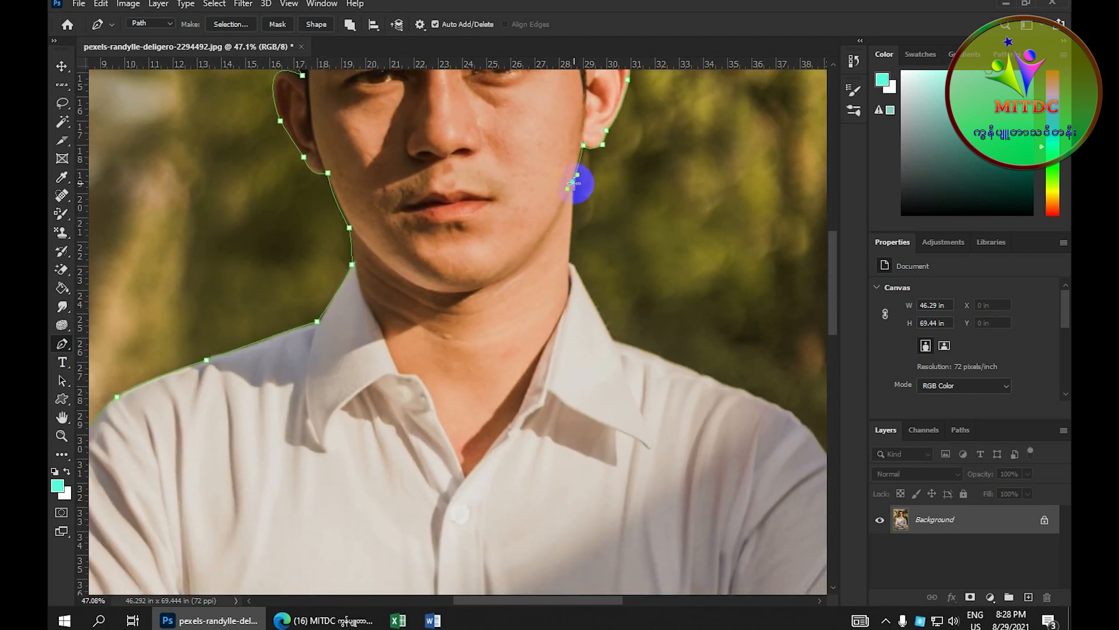
left_click(573, 182, "alt")
left_click_drag(571, 260, 569, 281)
left_click(570, 260, "alt")
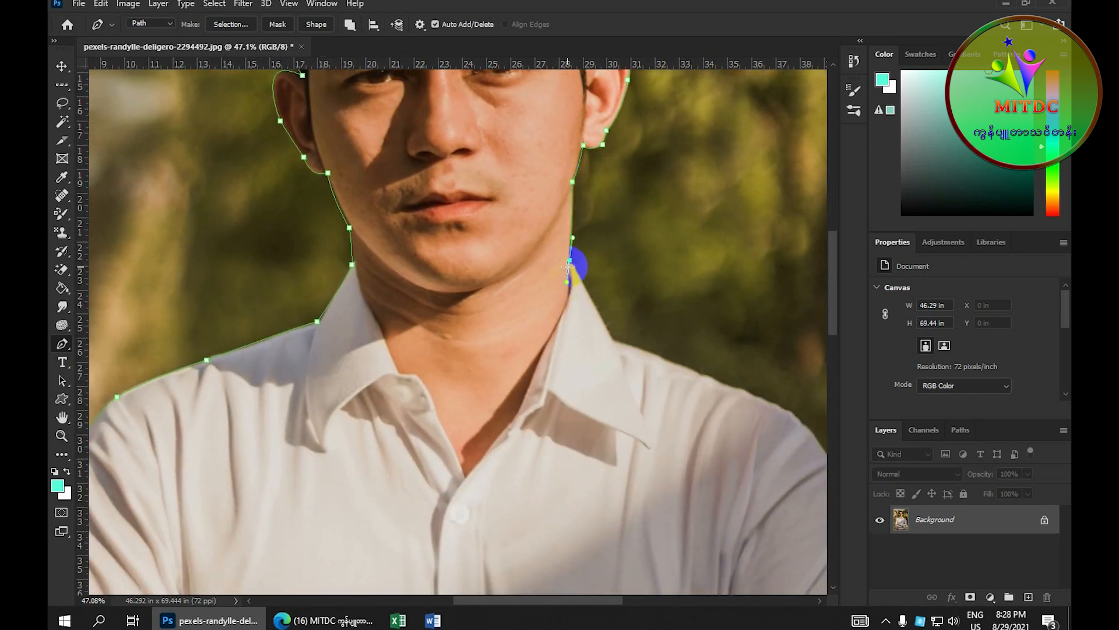
- Trace the outer edge of the right collar from its tip down to the shoulder
left_click(575, 264)
left_click_drag(613, 342, 545, 174)
left_click(613, 342, "alt")
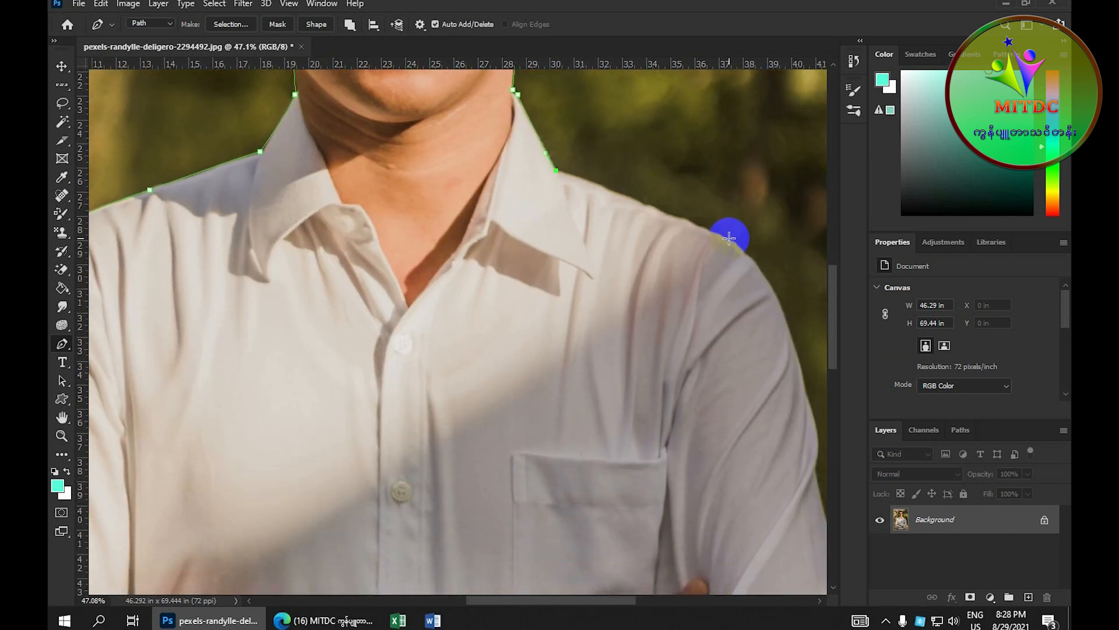
- Extend the path over the right shoulder and down the outer edge of the upper sleeve
left_click_drag(728, 238, 791, 270)
left_click(729, 238, "alt")
left_click_drag(811, 409, 731, 307)
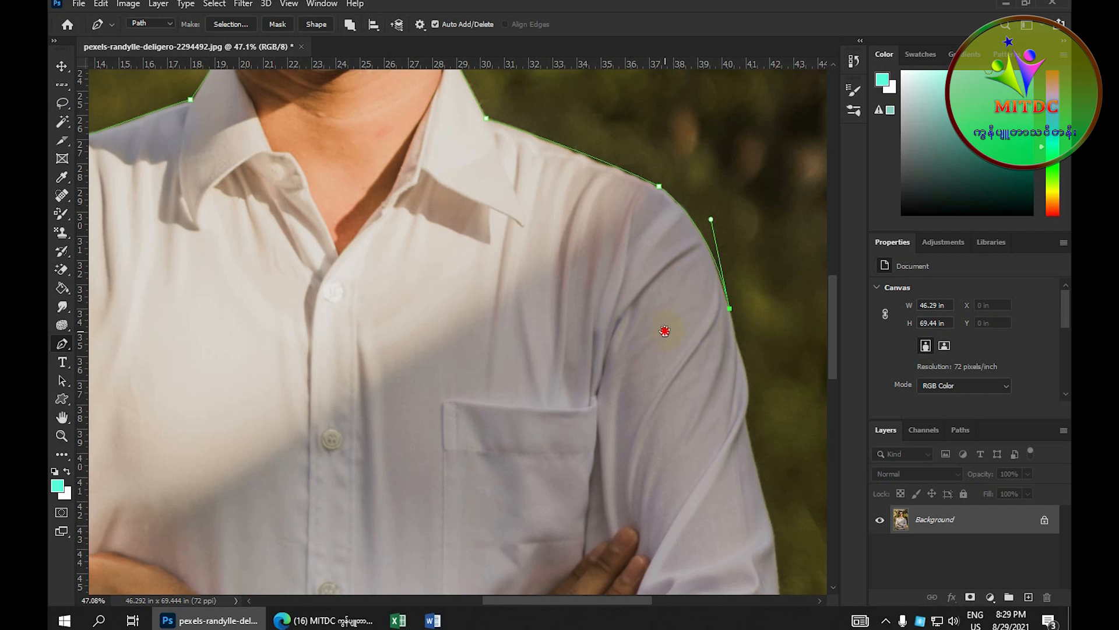
scroll(667, 323, "down", 5)
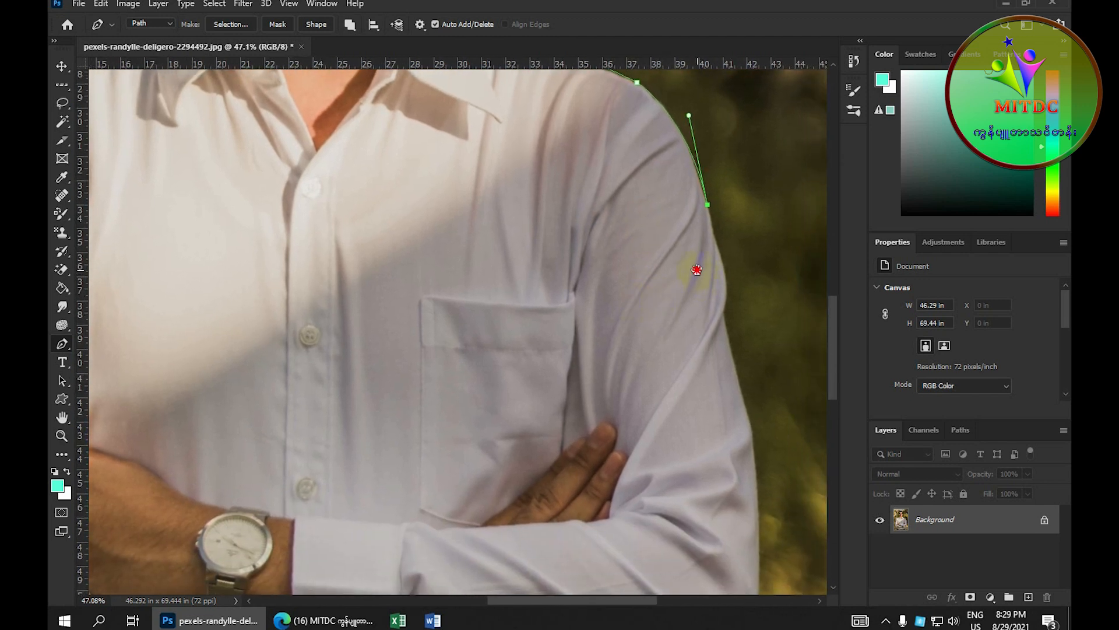
left_click_drag(695, 268, 697, 309)
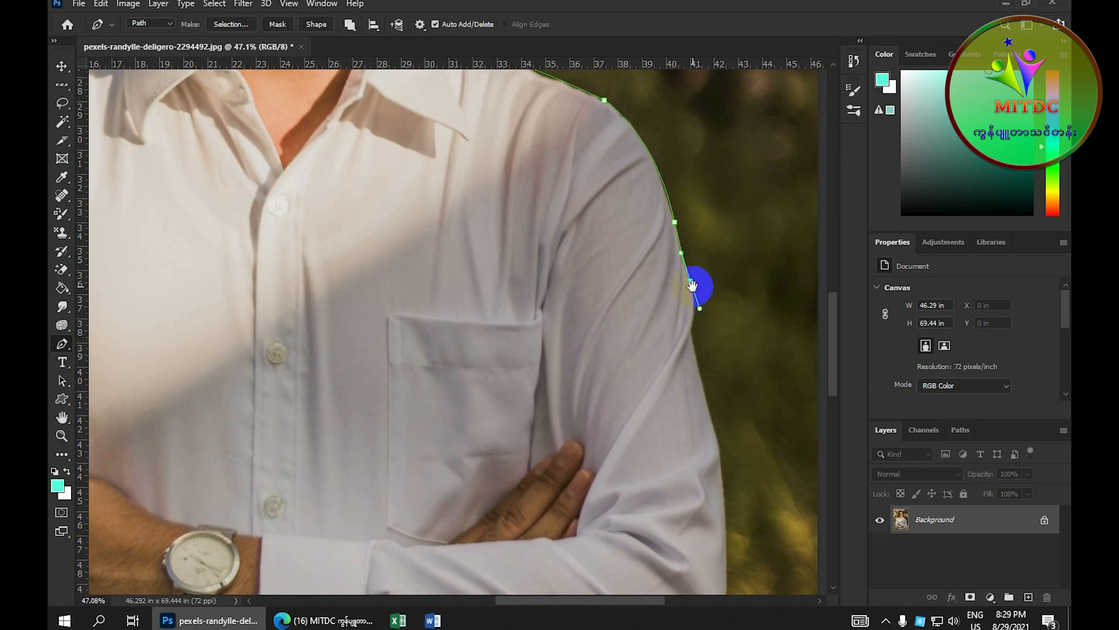
left_click(691, 281, "alt")
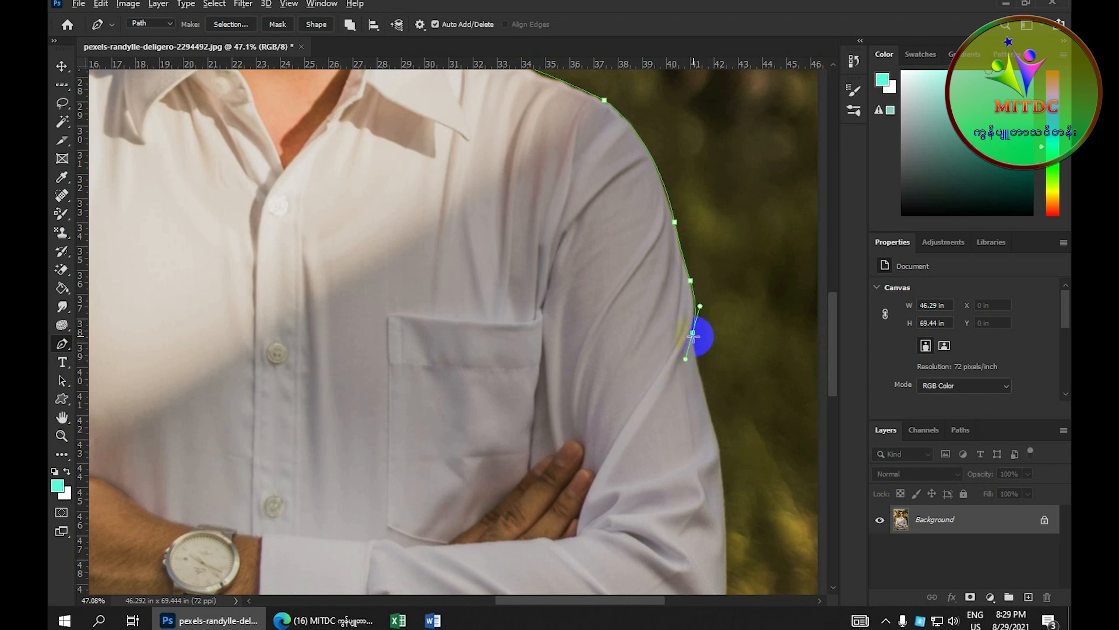
- Trace the outer edge of the right sleeve from mid-arm down to just above the elbow
scroll(685, 338, "down", 5)
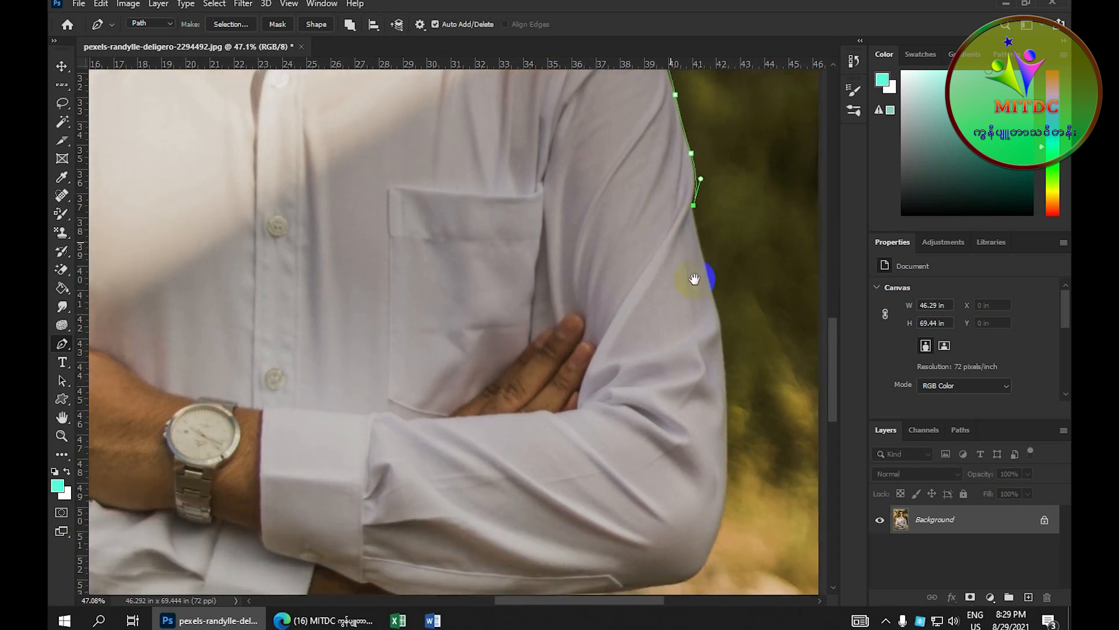
left_click_drag(716, 297, 723, 306)
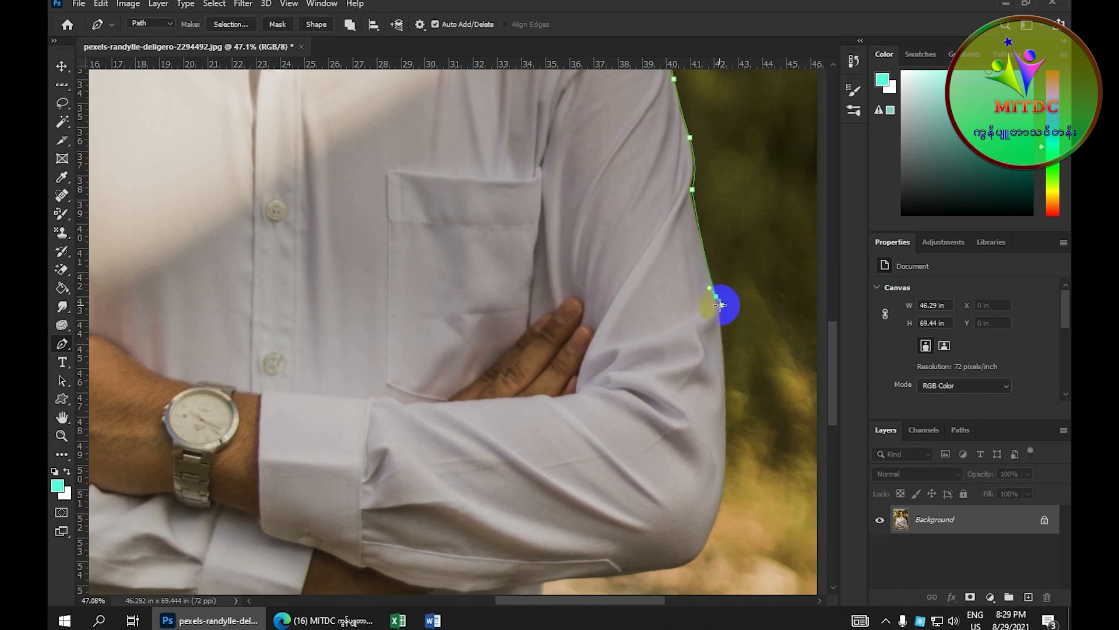
scroll(718, 296, "down", 4)
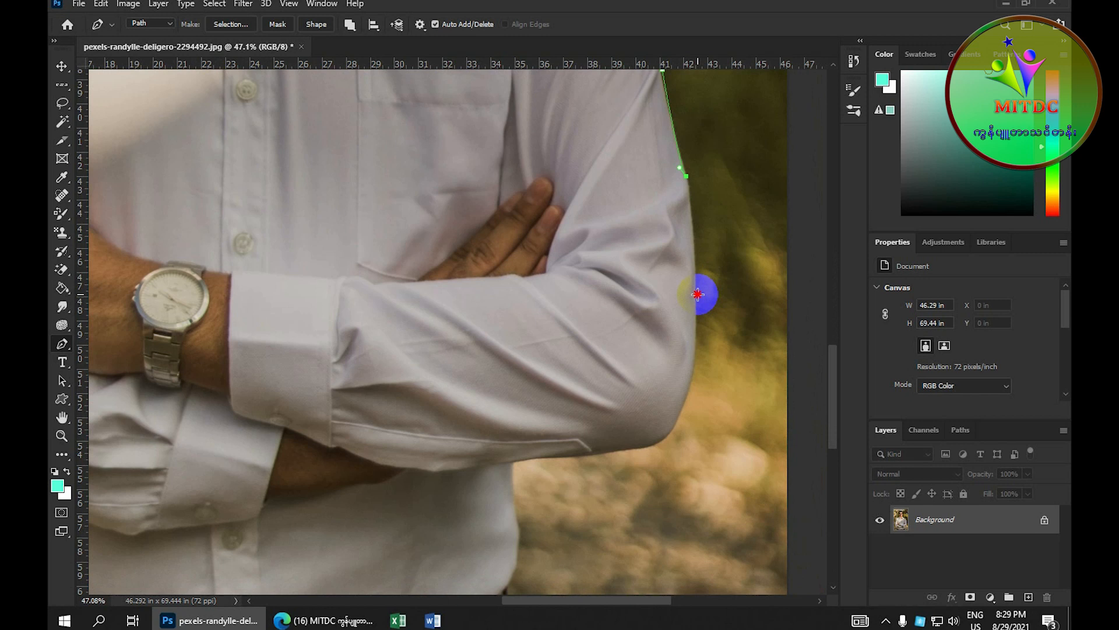
left_click_drag(698, 294, 699, 330)
- Curve the path around the right elbow and along the underside of the forearm sleeve
scroll(698, 307, "down", 5)
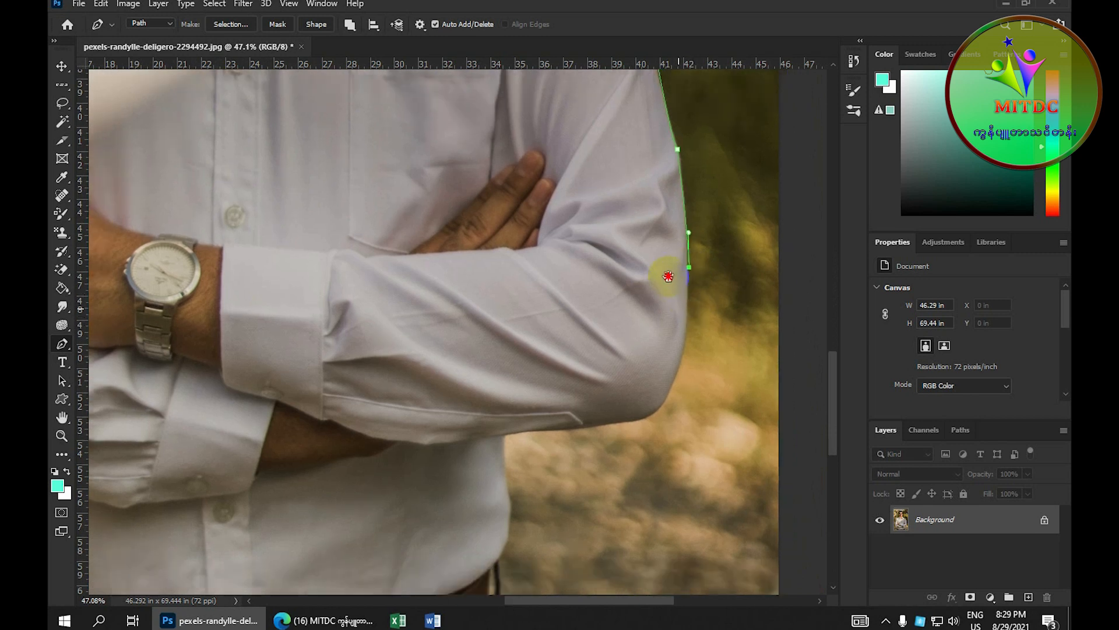
left_click_drag(643, 242, 626, 270)
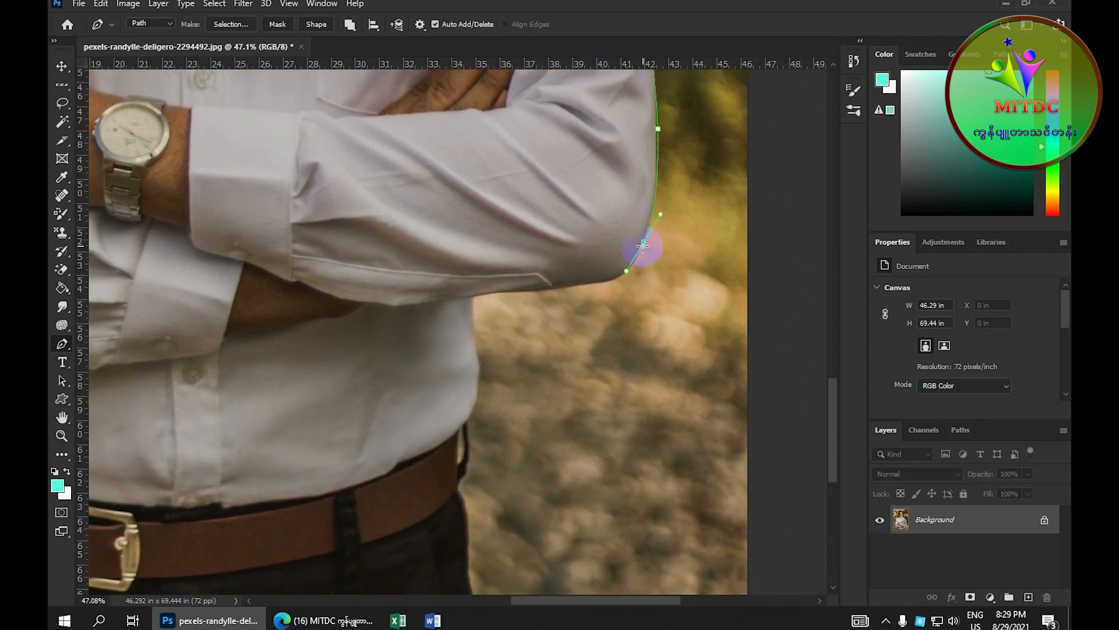
left_click_drag(541, 290, 429, 301)
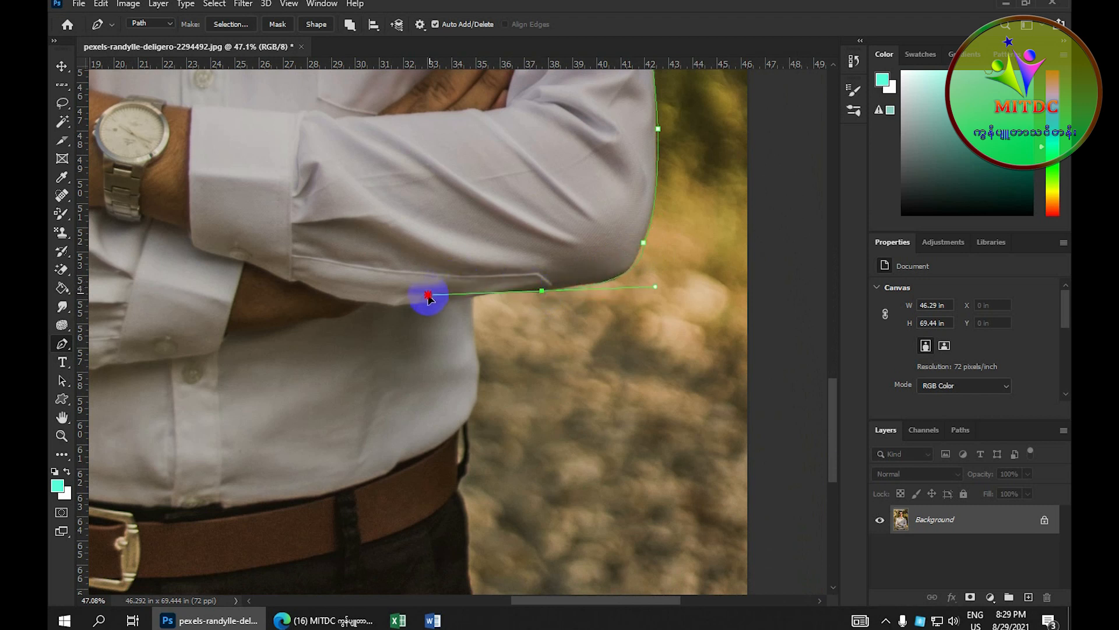
key("ctrl+z")
left_click_drag(621, 274, 607, 284)
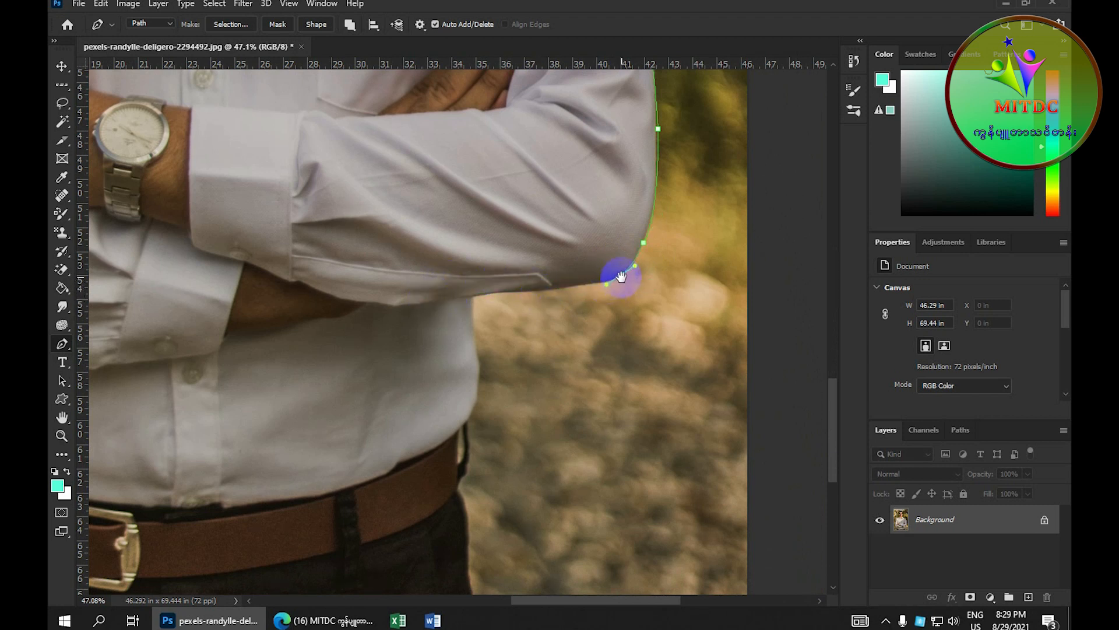
left_click(621, 274, "alt")
left_click(547, 290, "alt")
- Continue the path from under the forearm down the right side of the shirt to just above the belt
left_click_drag(474, 298, 540, 149)
left_click_drag(545, 218, 533, 280)
left_click(545, 219, "alt")
left_click(539, 262, "alt")
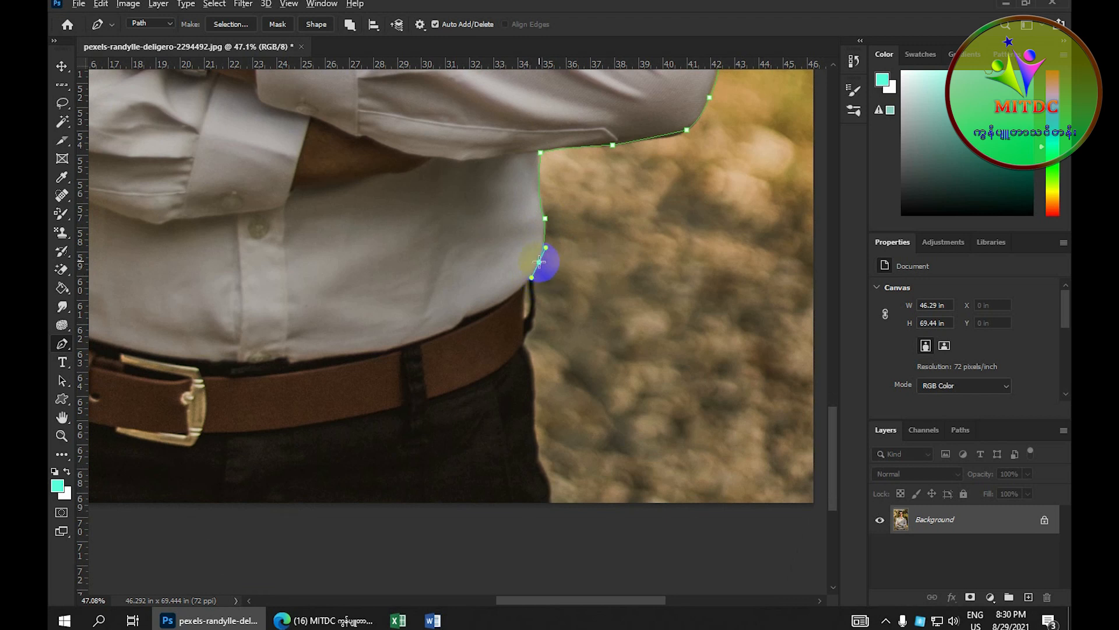
- Trace the small belt loop outline at the right waist down to the belt's lower edge
left_click(532, 278)
left_click(536, 310)
left_click(532, 328)
left_click(524, 343)
- Trace the right trouser edge to the bottom of the photo and close the path at its starting point on the left
left_click_drag(512, 332, 505, 179)
left_click_drag(529, 271, 522, 298)
left_click(528, 272, "alt")
left_click(534, 293)
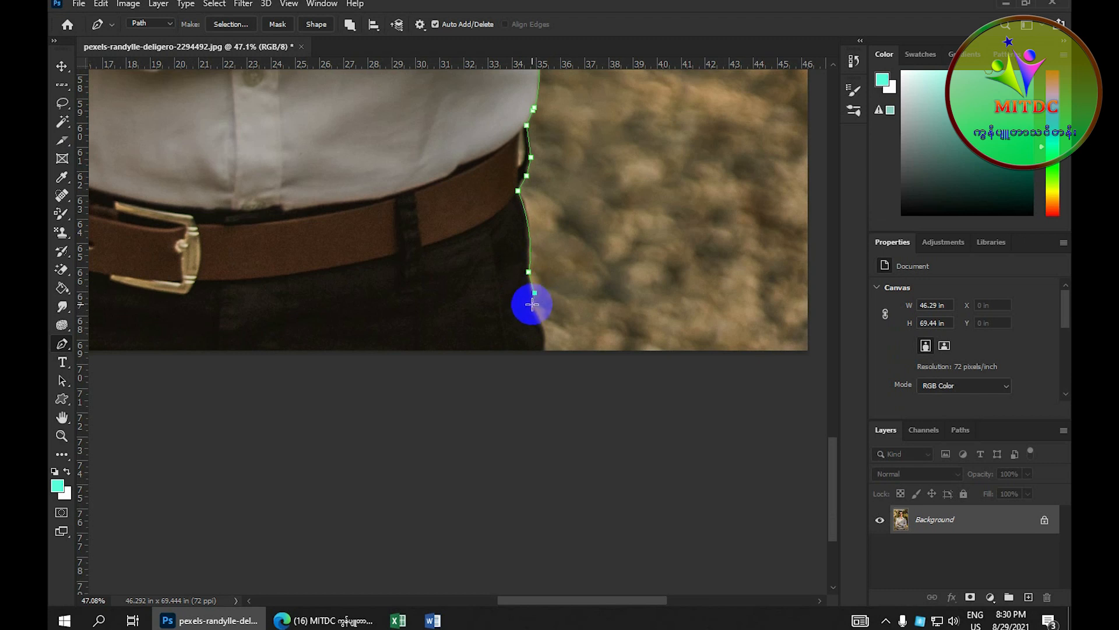
left_click(532, 305)
left_click(539, 326)
left_click_drag(546, 349, 545, 367)
left_click(546, 348, "alt")
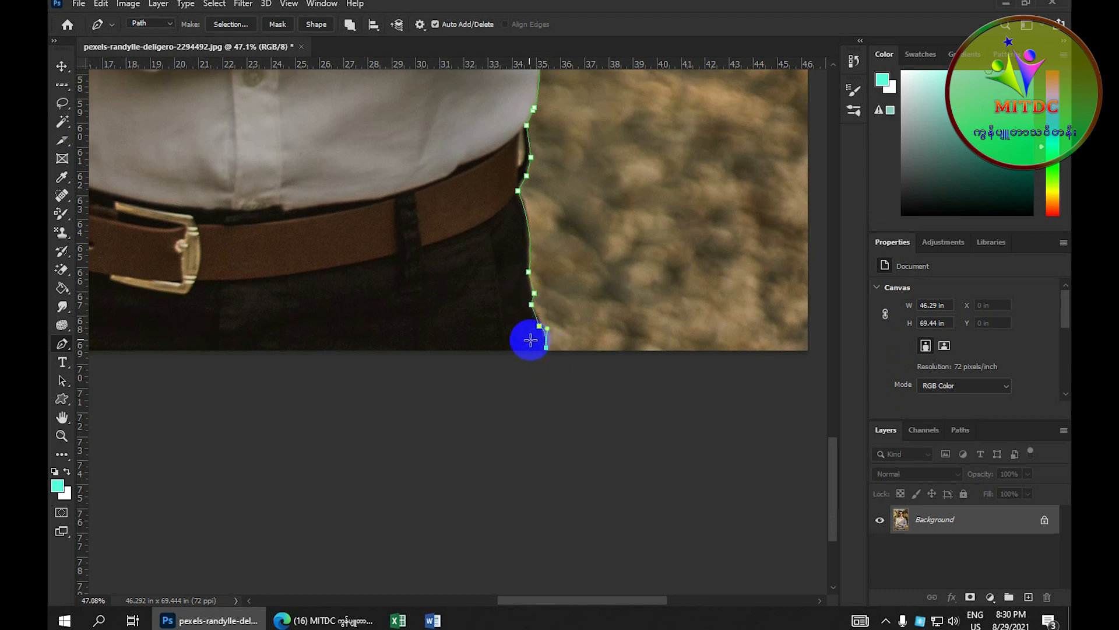
left_click_drag(519, 328, 742, 290)
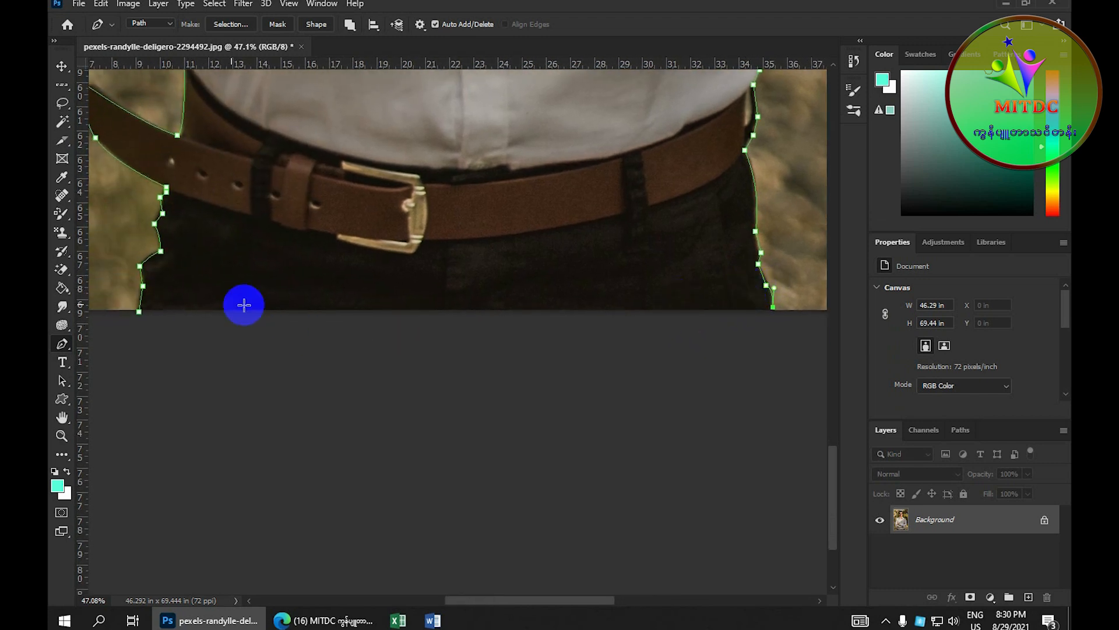
left_click(139, 313)
- Convert the closed path into a new anti-aliased selection with a feather radius of 2 pixels
scroll(362, 287, "down", 5)
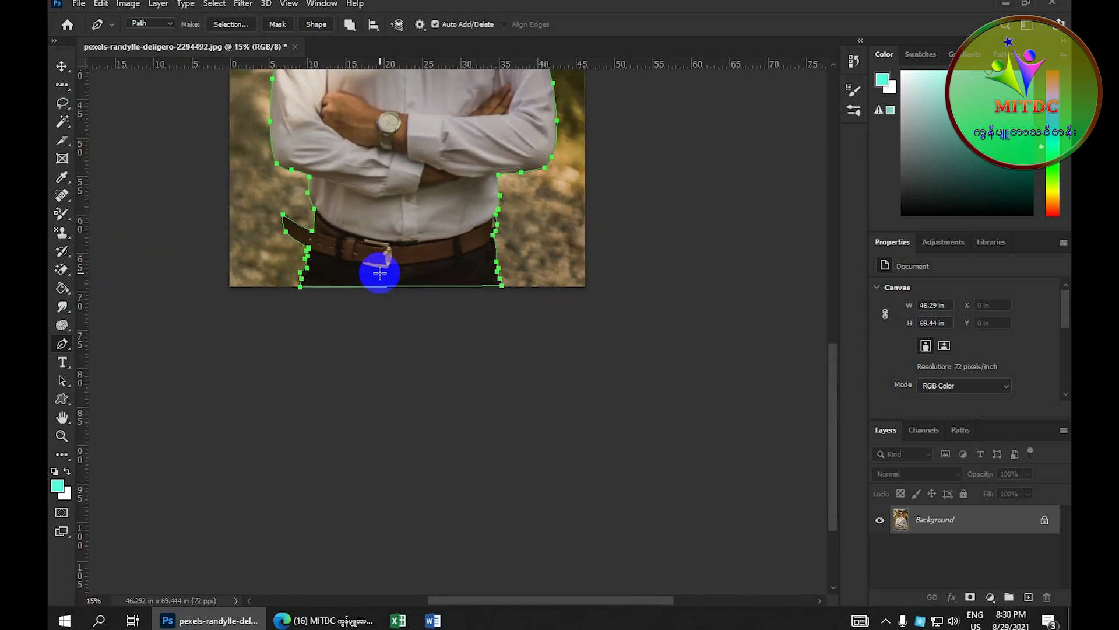
scroll(380, 273, "down", 2)
right_click(454, 318)
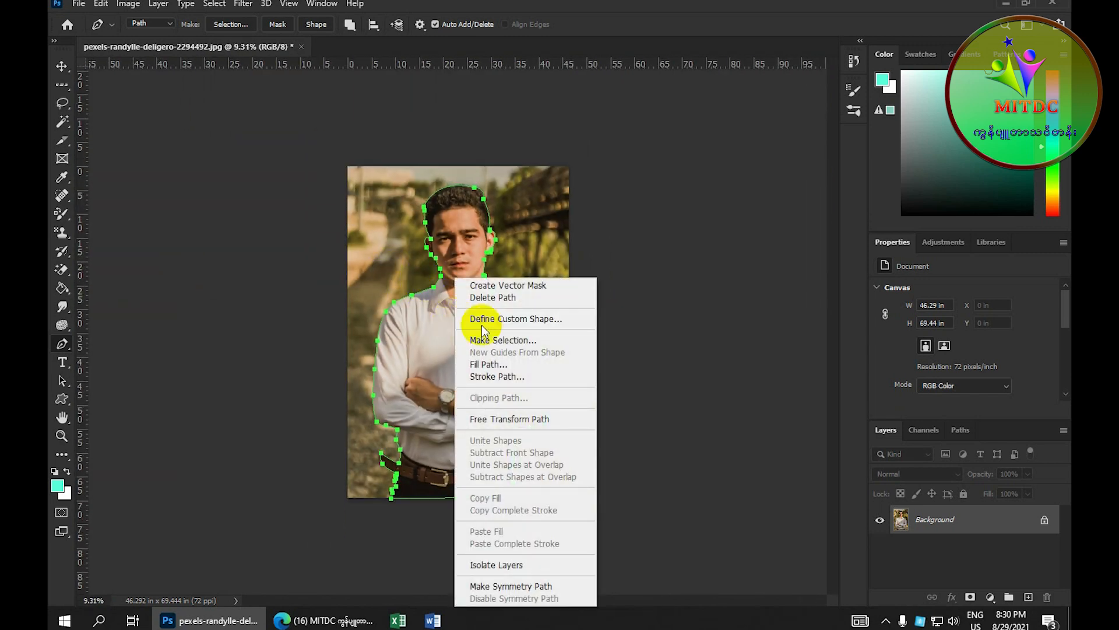
left_click(489, 342)
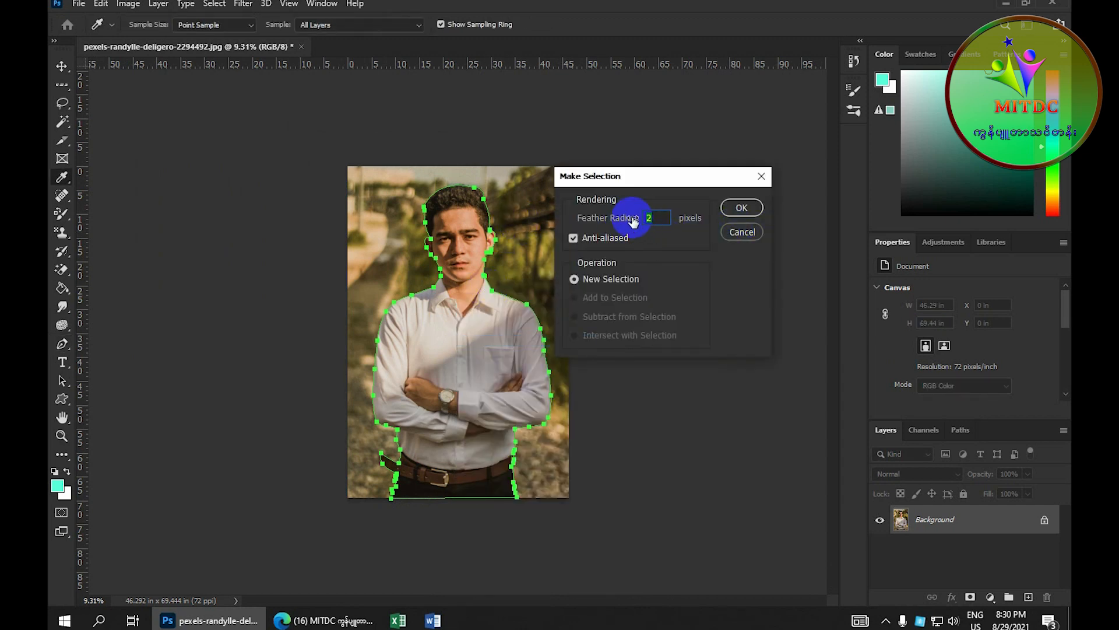
left_click(741, 208)
scroll(499, 245, "up", 1)
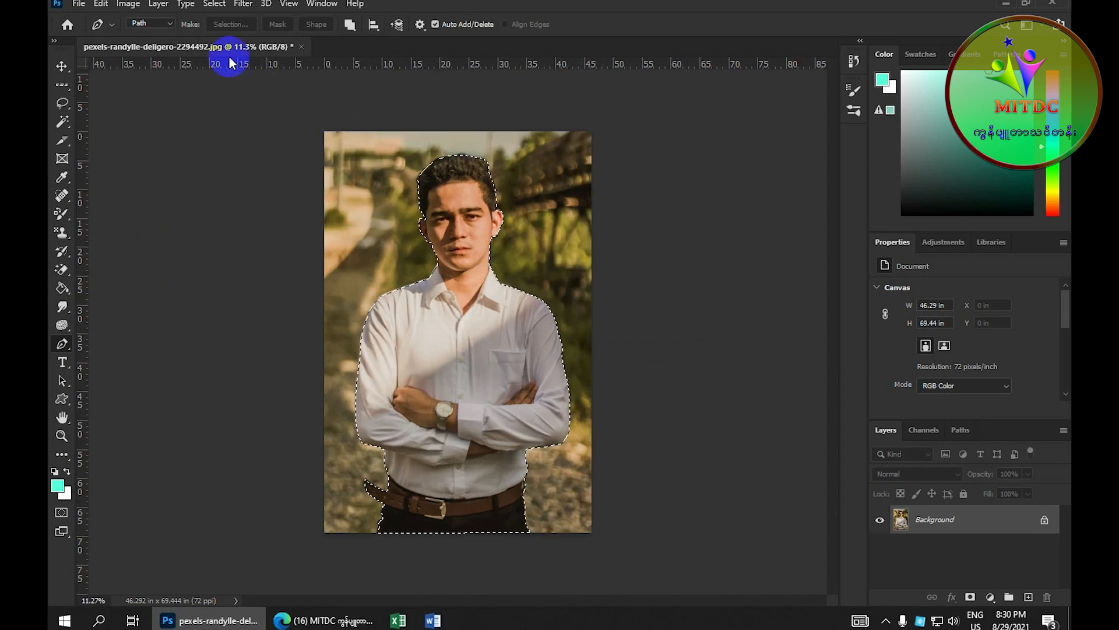
- Copy the selected man onto a new layer and hide the Background layer
left_click(158, 5)
mouse_move(202, 21)
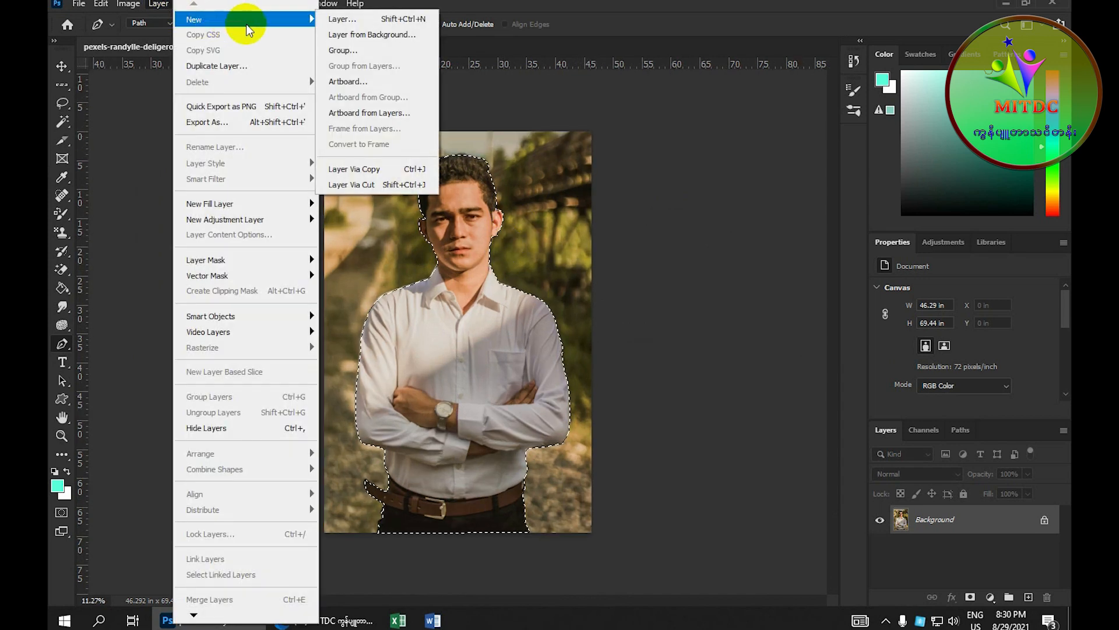
left_click(401, 176)
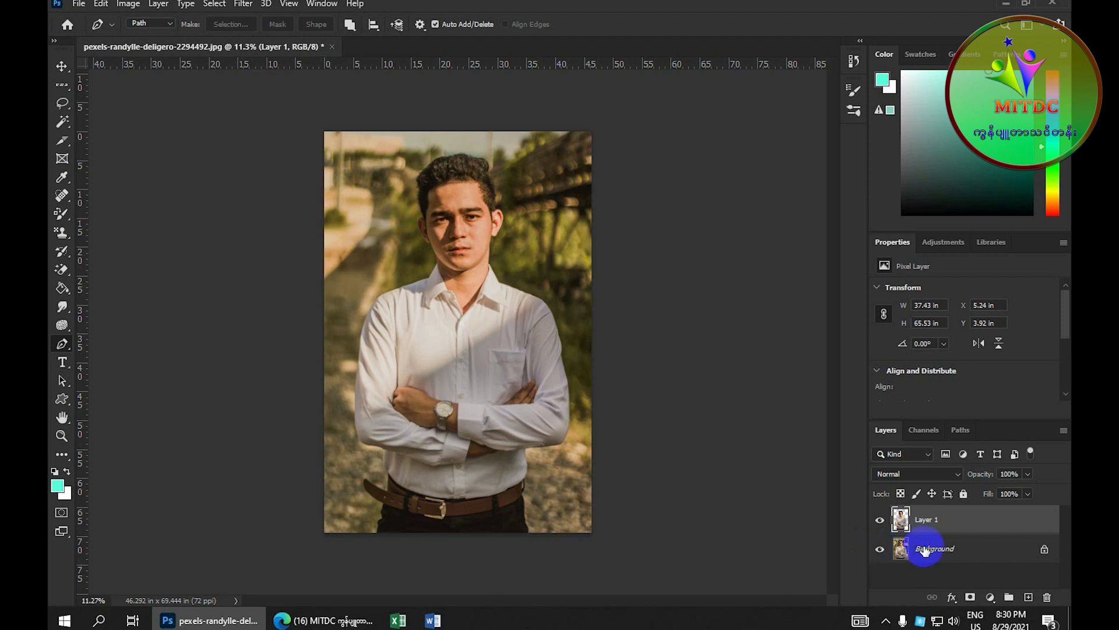
left_click(880, 552)
- Remove the leftover background patch beside the belt at the right waist using a small path selection with a 2-pixel feather, and deselect
scroll(502, 350, "up", 2)
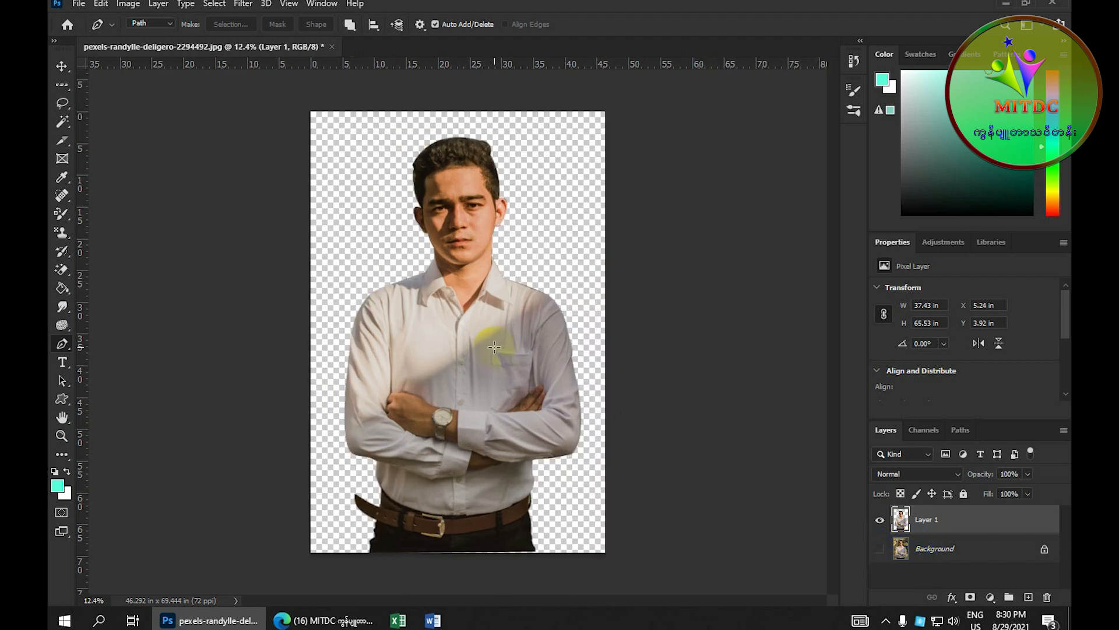
scroll(502, 350, "down", 1)
scroll(502, 350, "up", 4)
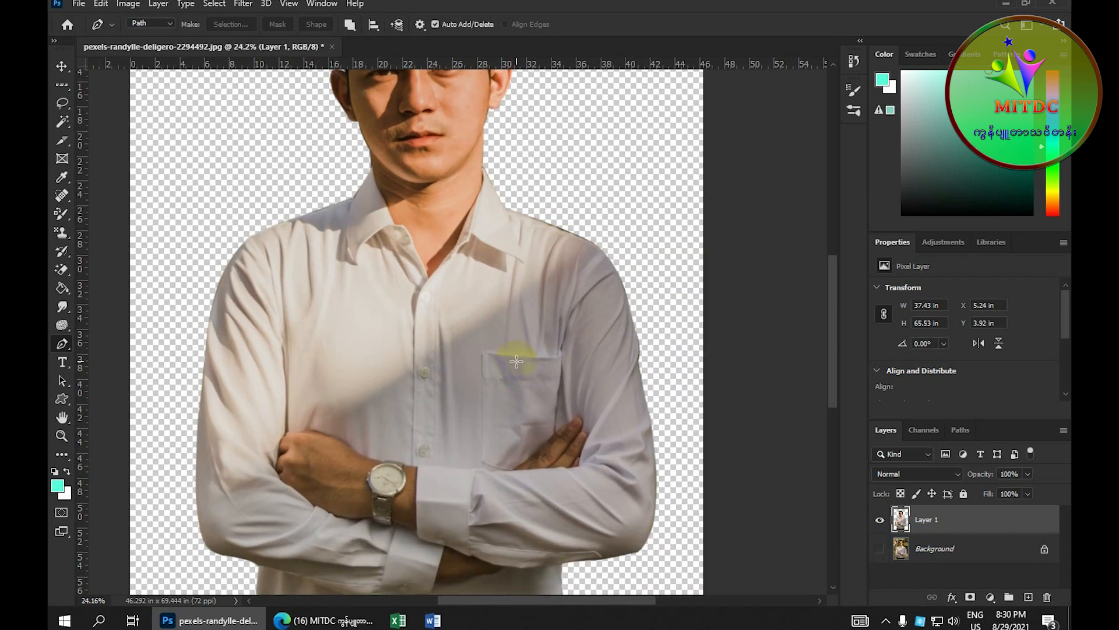
left_click_drag(505, 365, 533, 267)
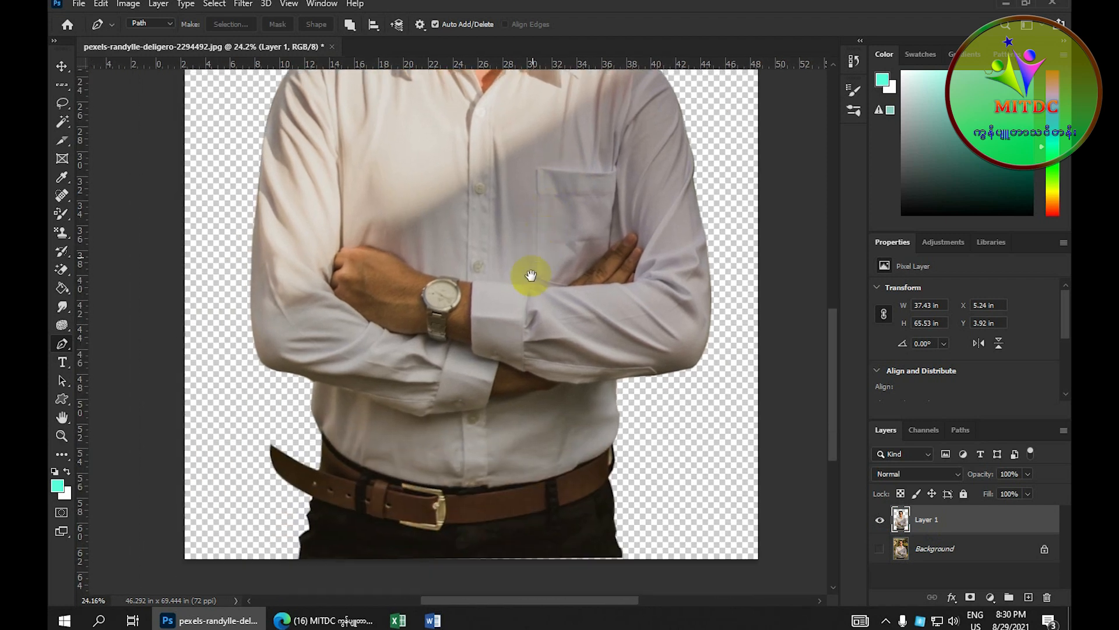
left_click_drag(566, 314, 541, 244)
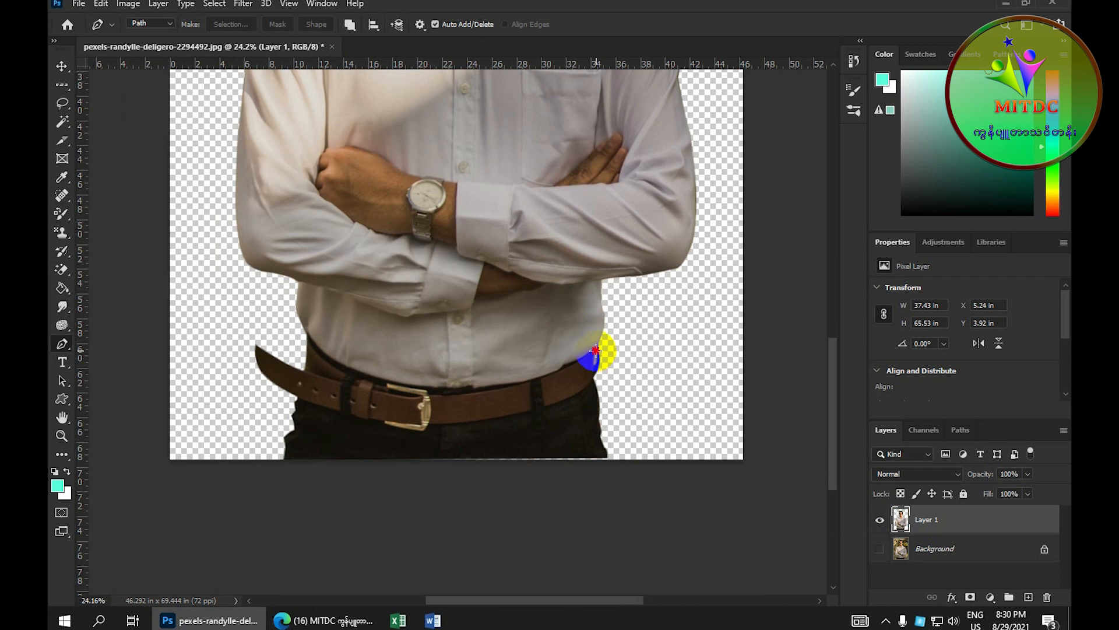
left_click_drag(595, 349, 597, 363)
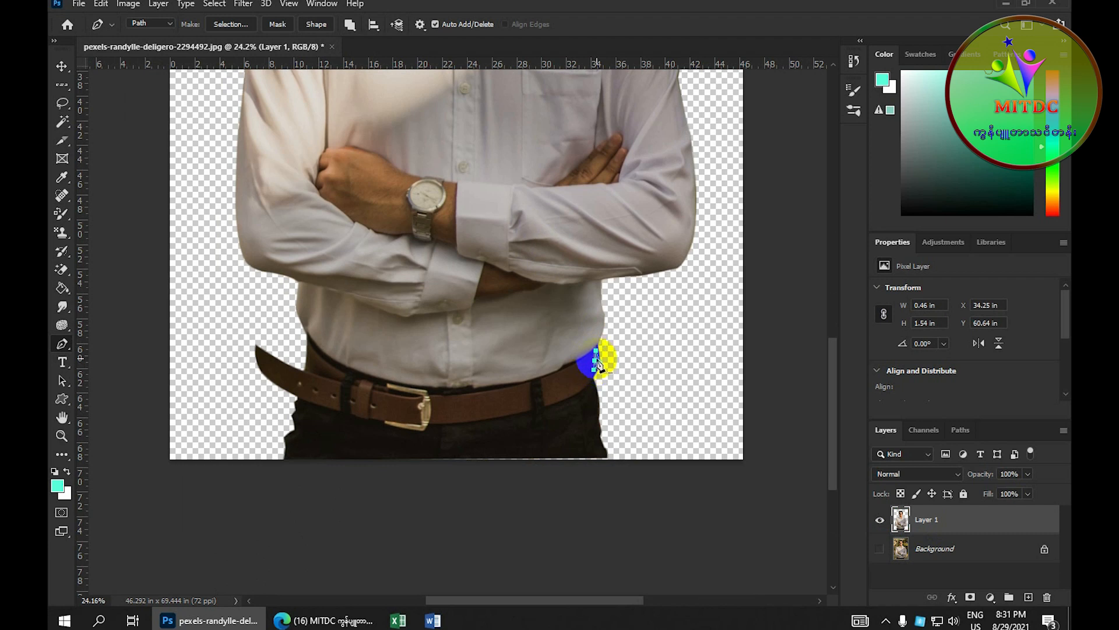
right_click(598, 364)
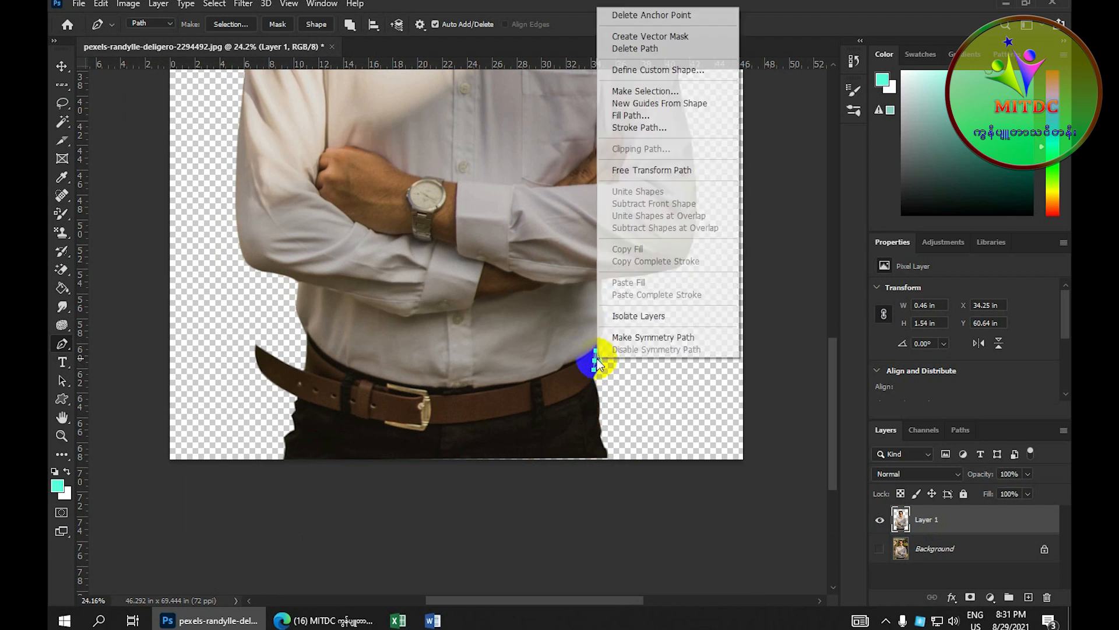
left_click(645, 91)
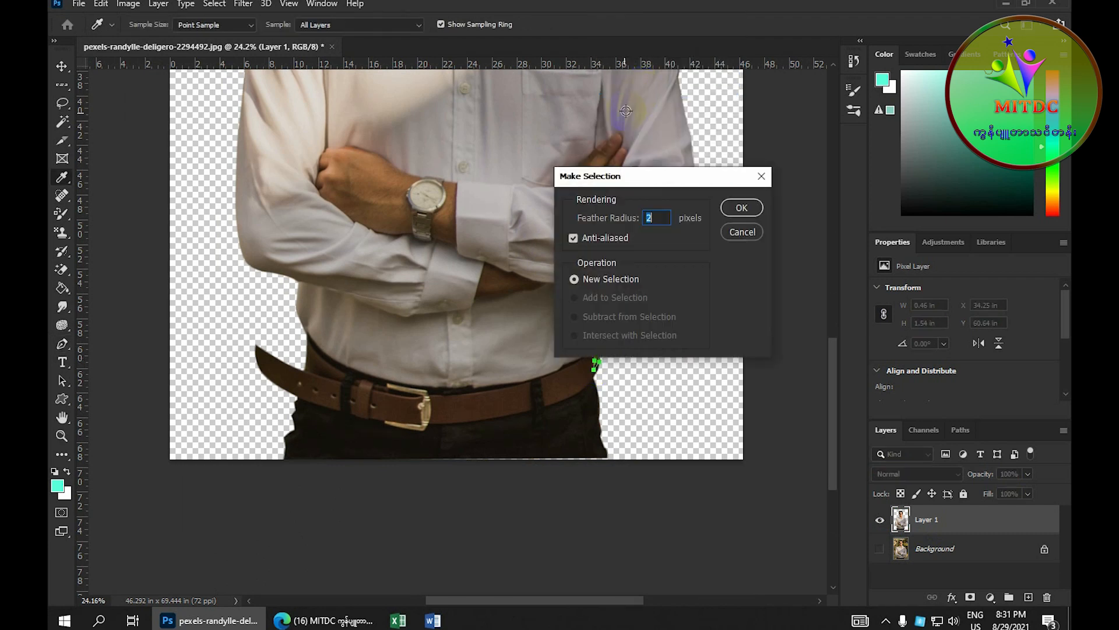
left_click(731, 210)
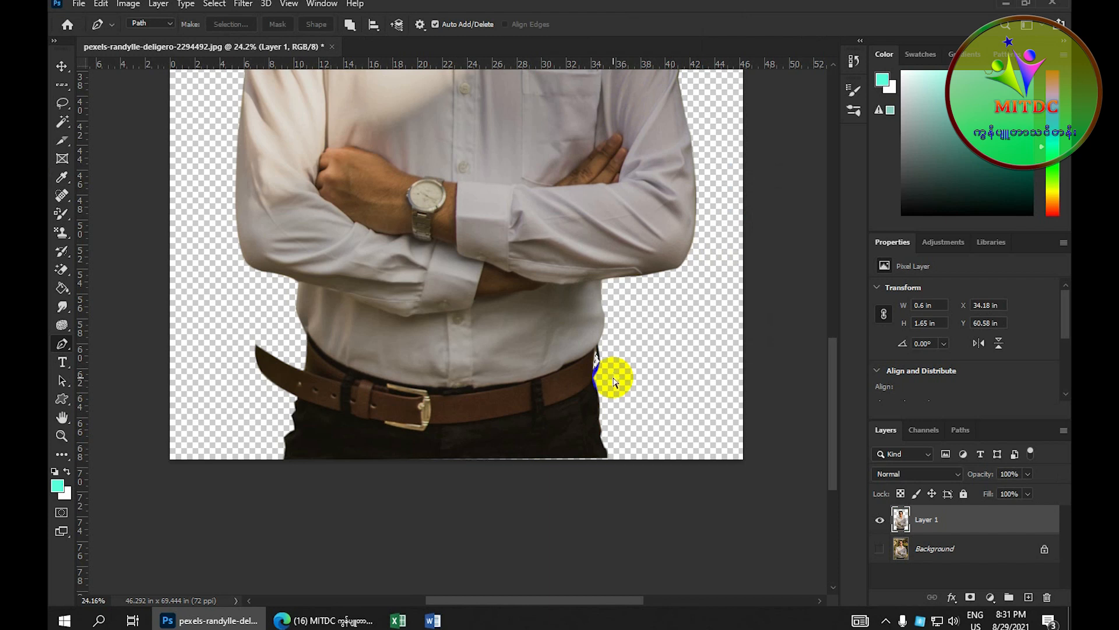
key("ctrl+d")
- Show the Background layer again and make it the active layer
scroll(613, 377, "down", 5)
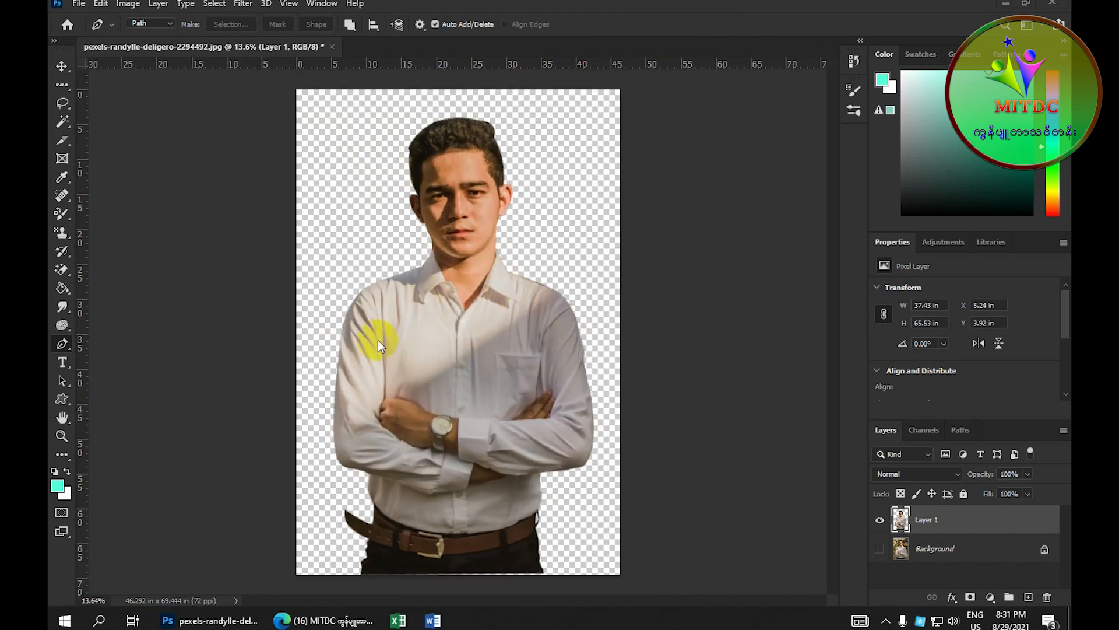
scroll(520, 274, "down", 1)
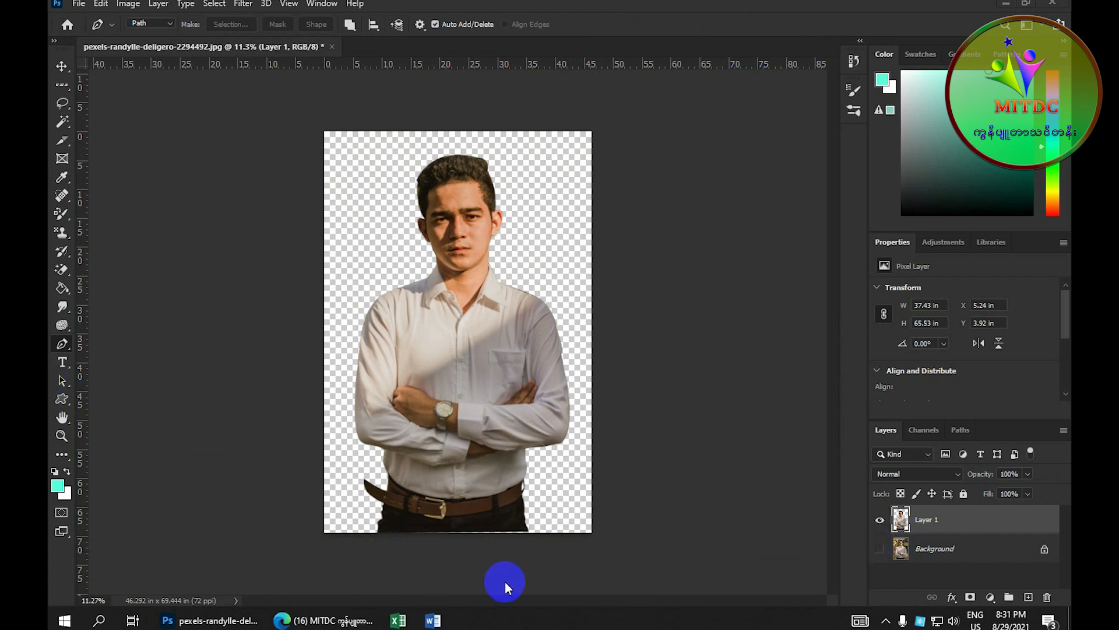
left_click(881, 551)
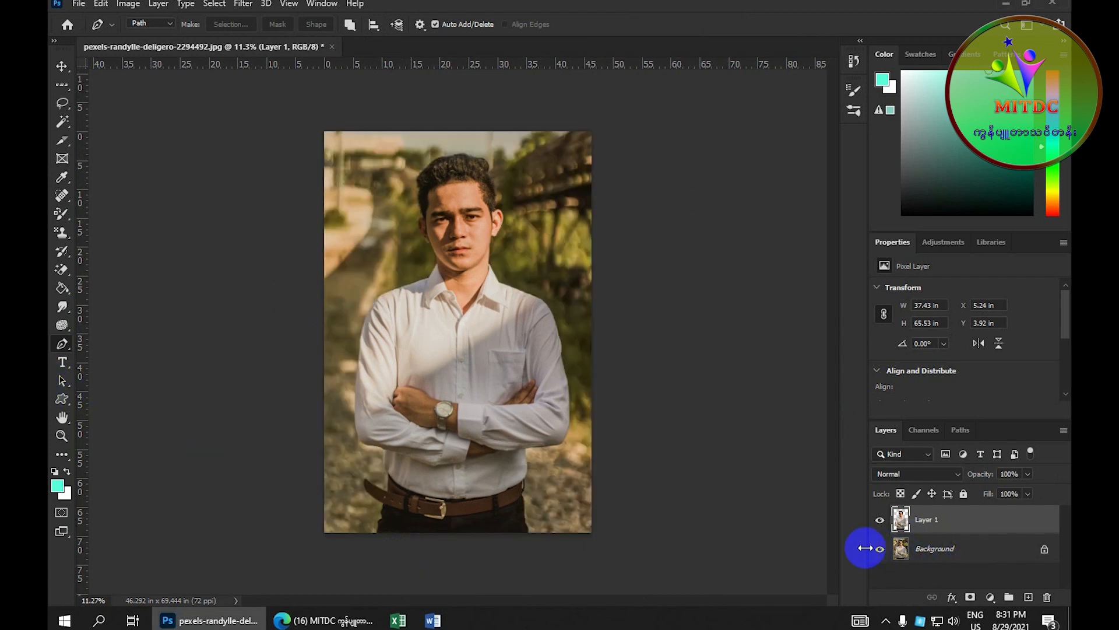
left_click(934, 549)
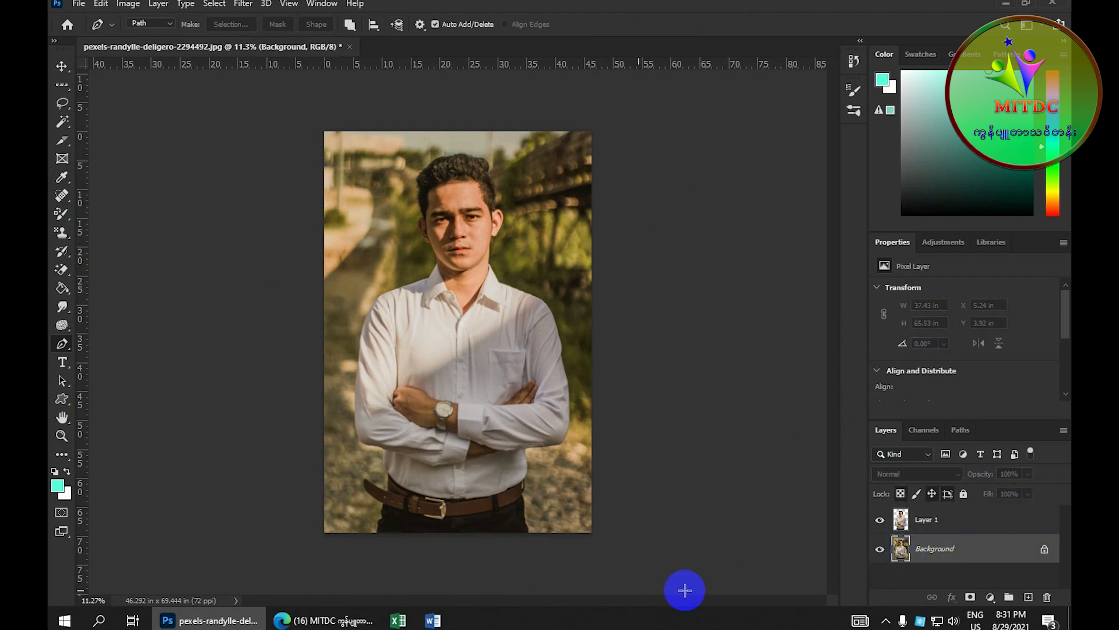
- Set the foreground color to bright cyan #0debff and fill the Background layer with it
left_click(60, 489)
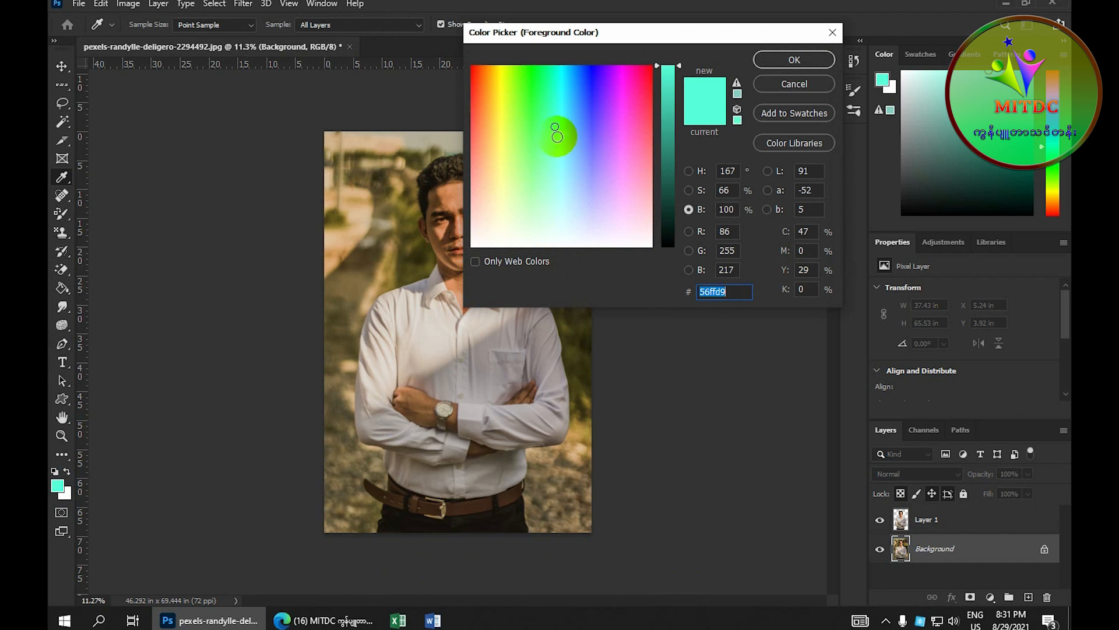
mouse_move(558, 103)
left_mouse_down()
mouse_move(580, 69)
mouse_move(564, 75)
left_mouse_up()
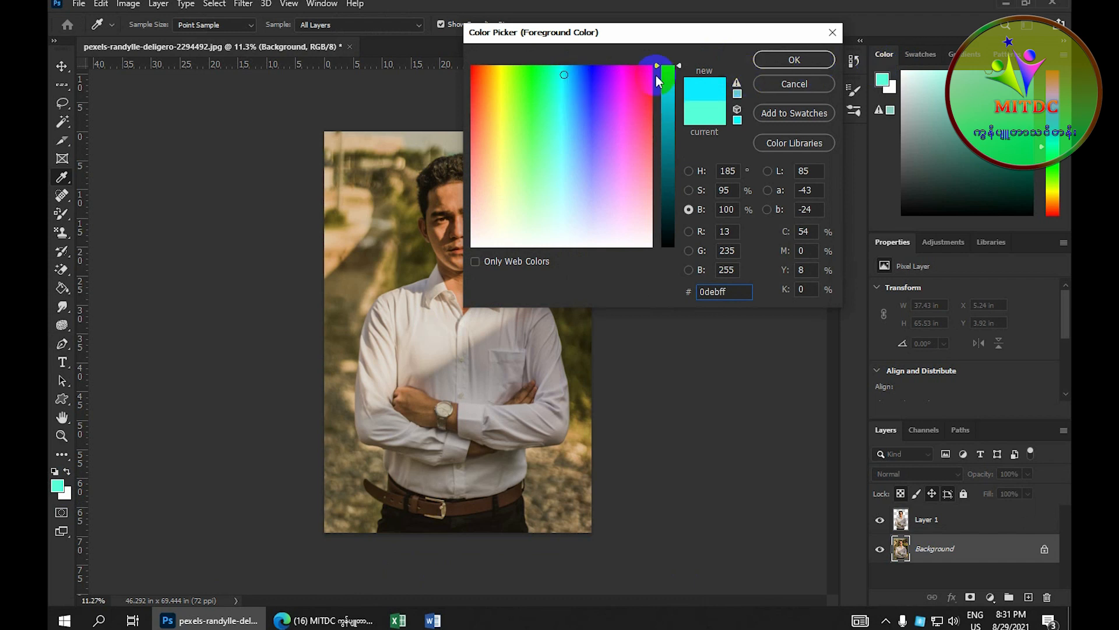
left_click(794, 61)
key("p")
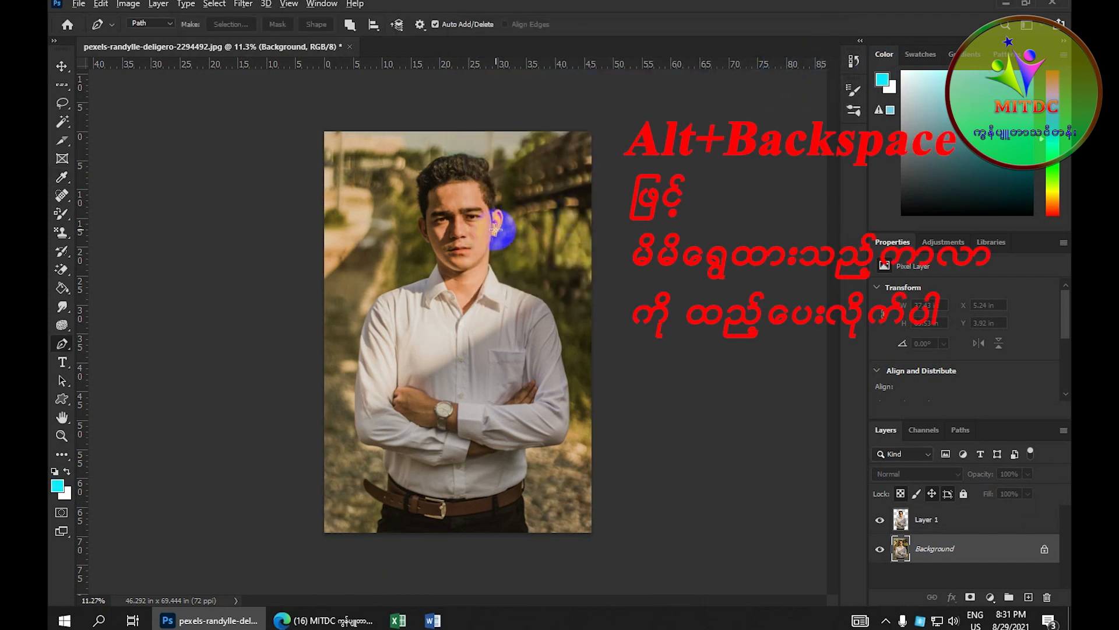
key("alt+BackSpace")
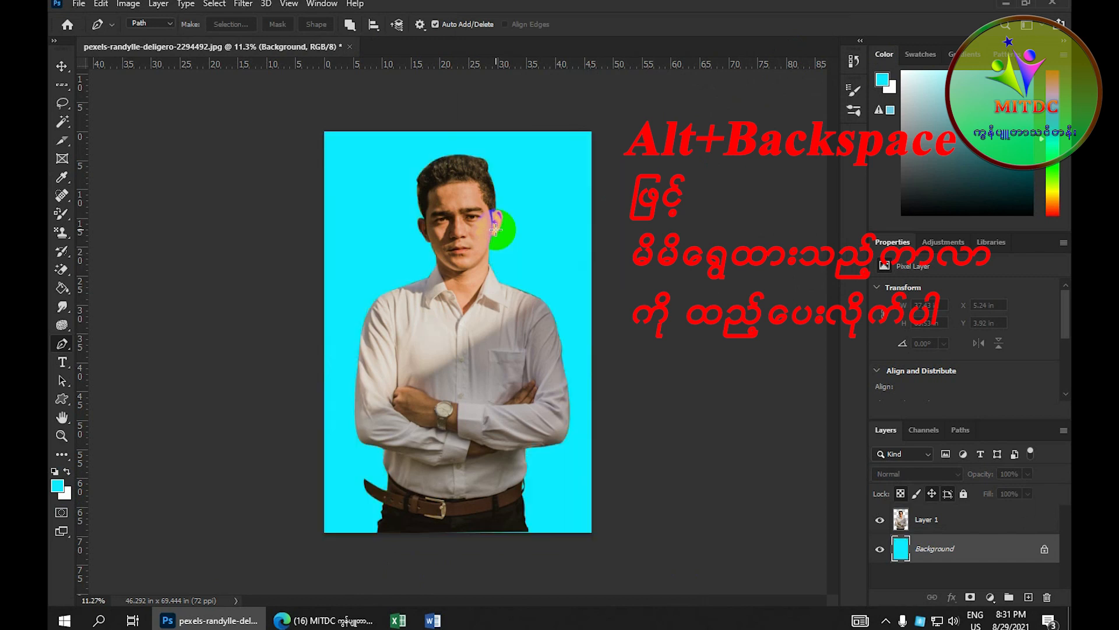
- Merge all visible layers so the man and the cyan background become a single layer
scroll(512, 273, "up", 1)
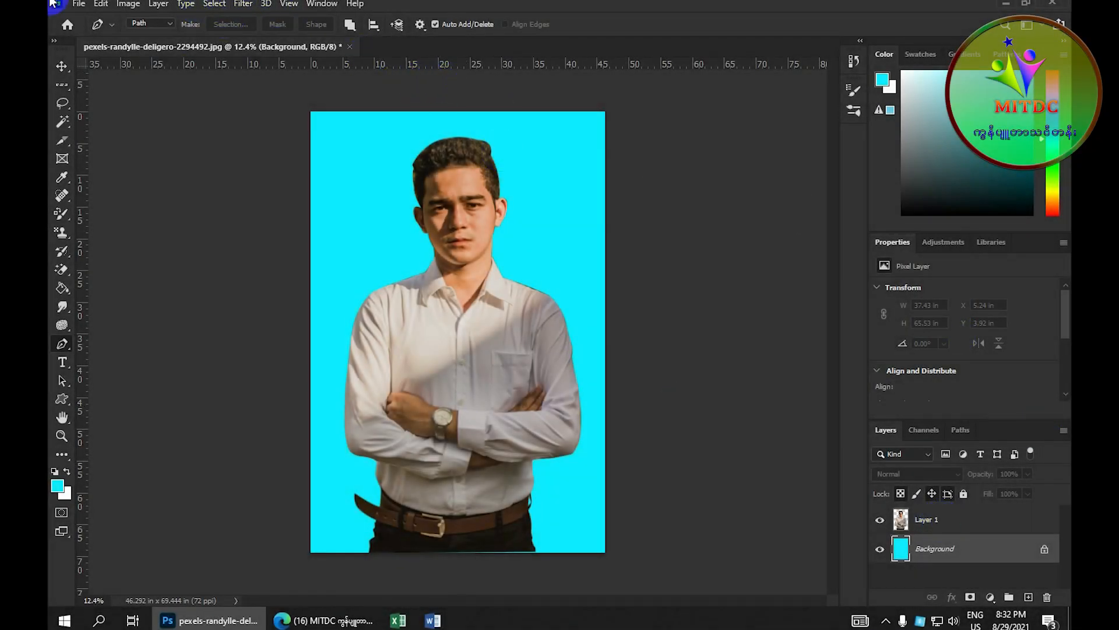
left_click(153, 5)
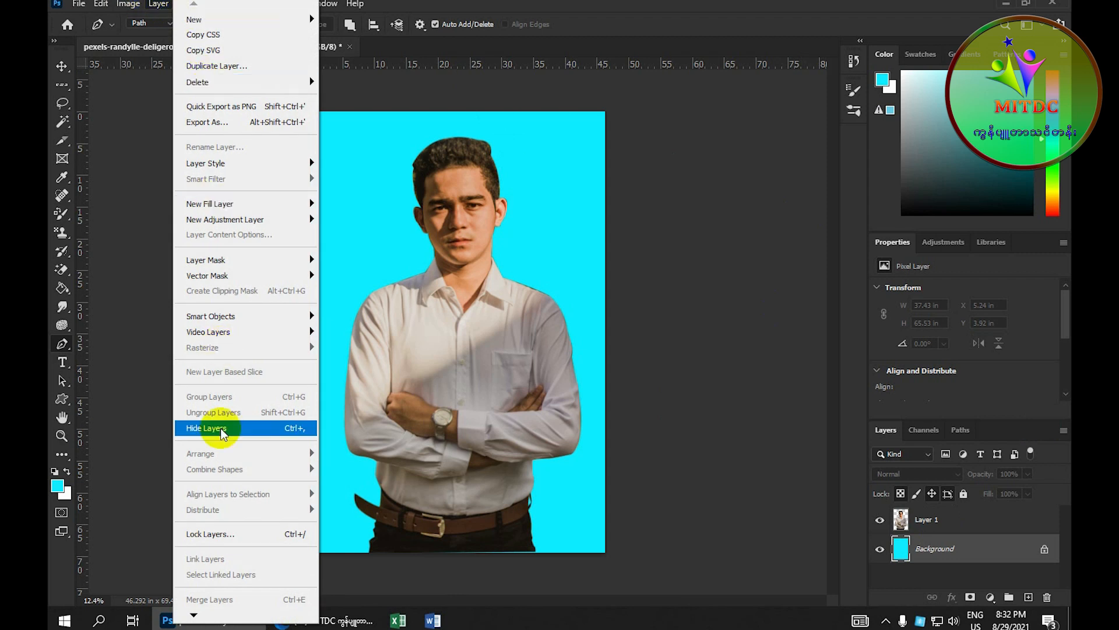
scroll(194, 613, "down", 2)
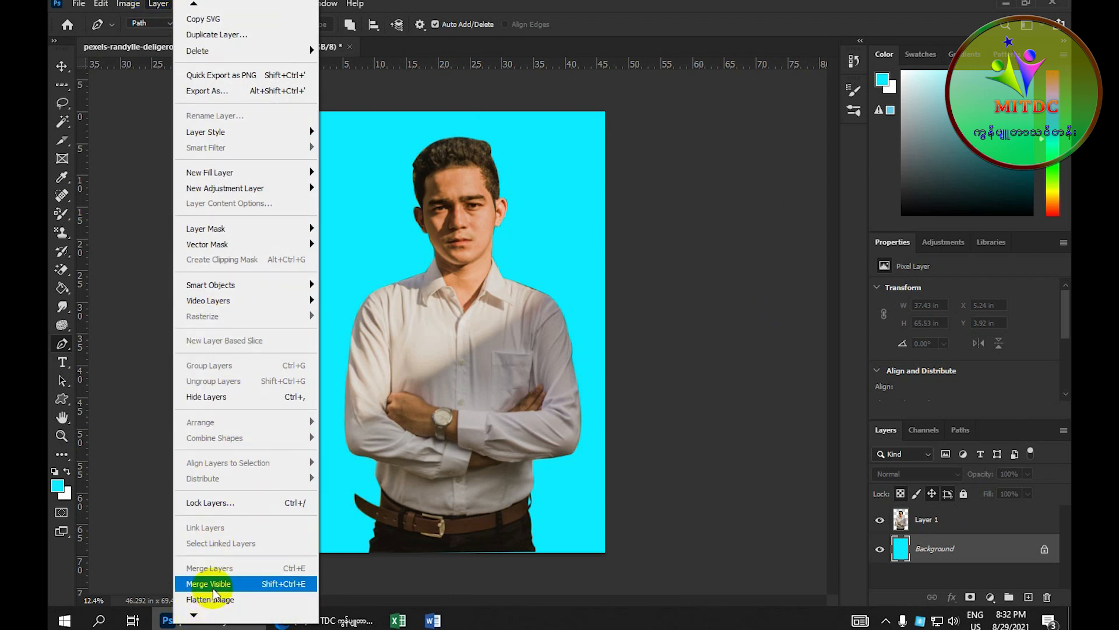
left_click(153, 5)
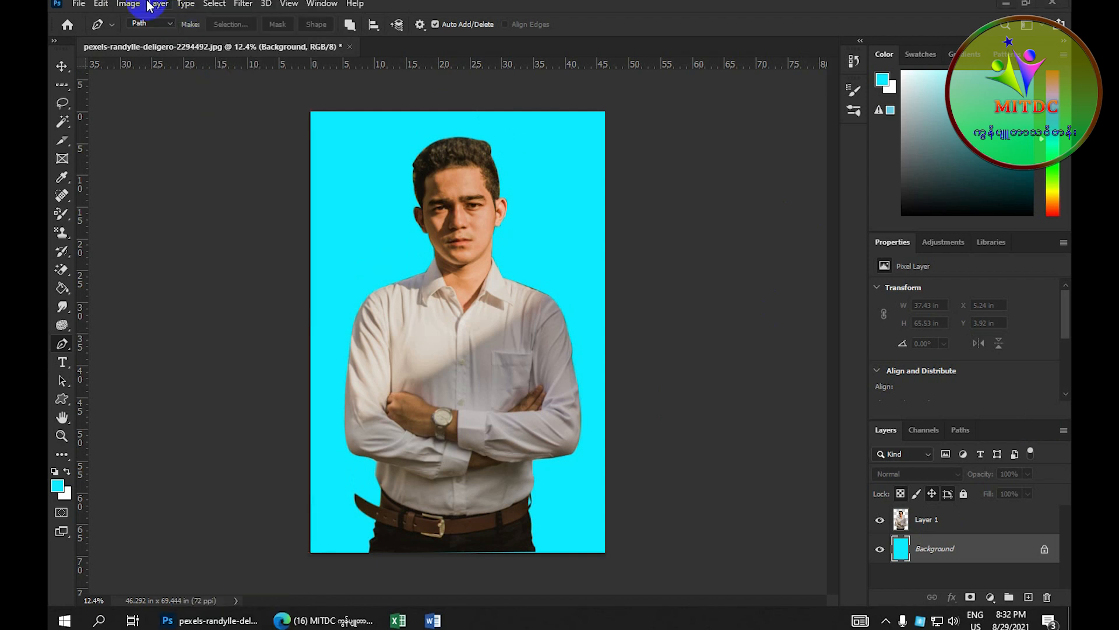
left_click(155, 6)
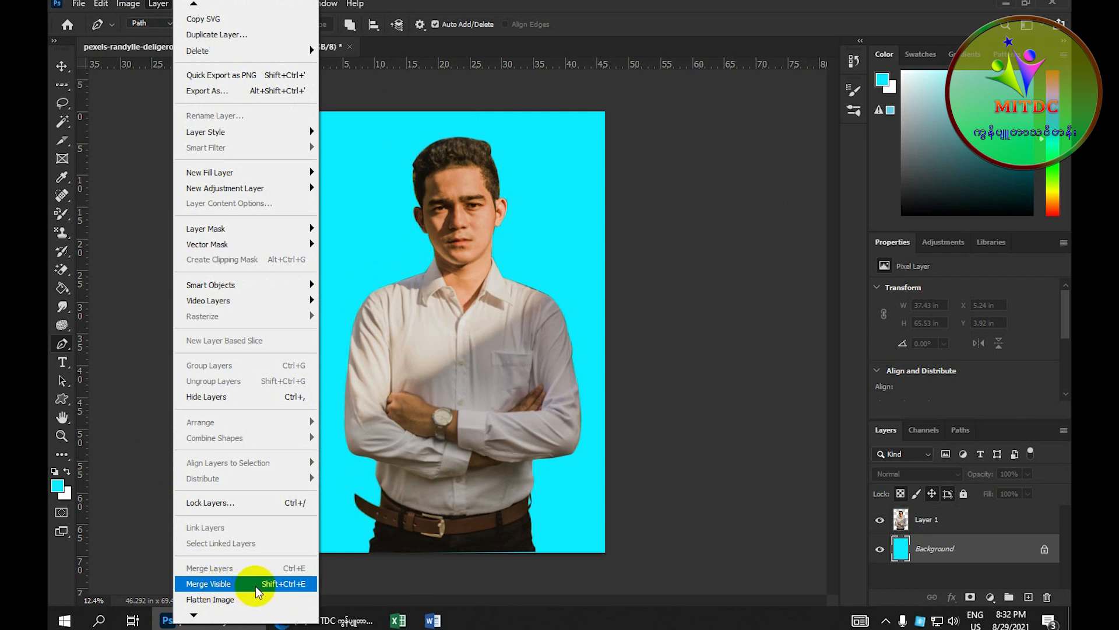
left_click(286, 586)
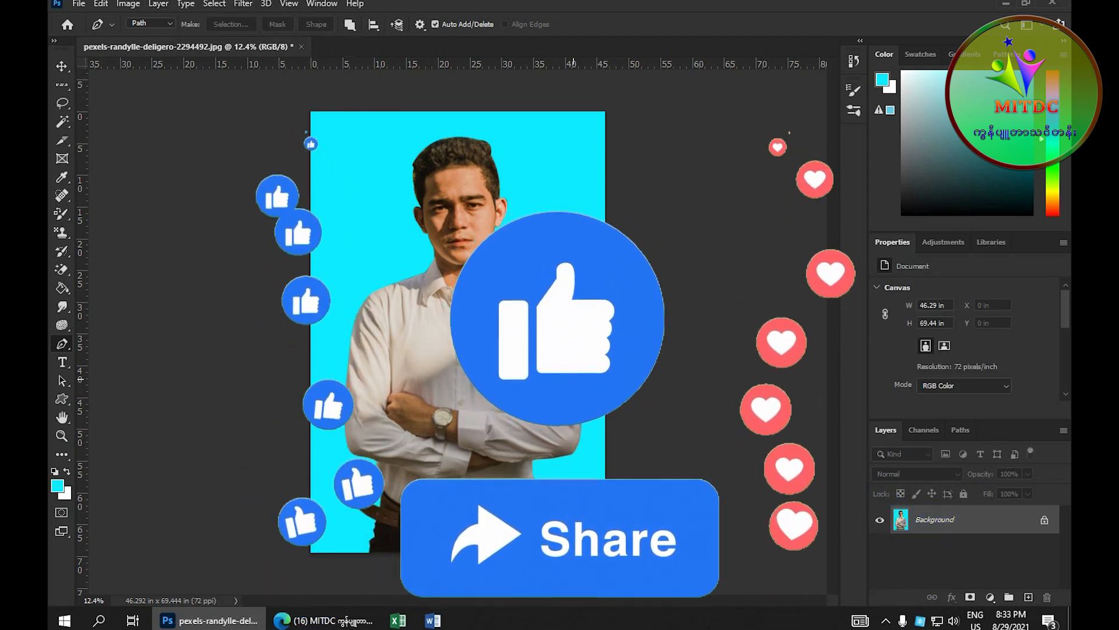
- Duplicate the merged Background onto a new layer and start Puppet Warp on the copy
key("ctrl+z")
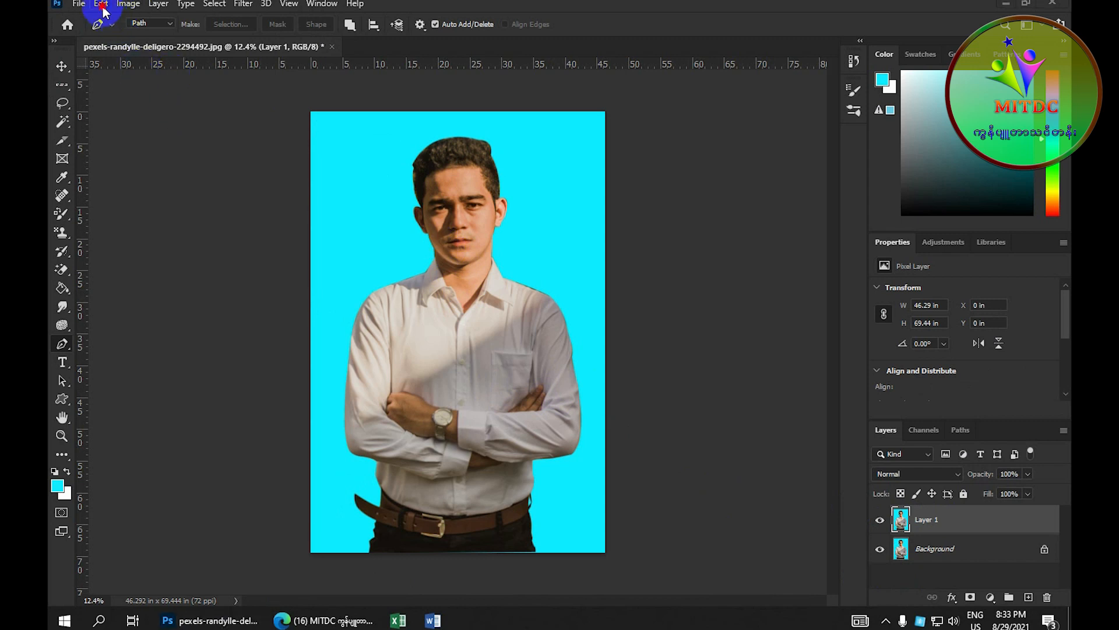
left_click(101, 4)
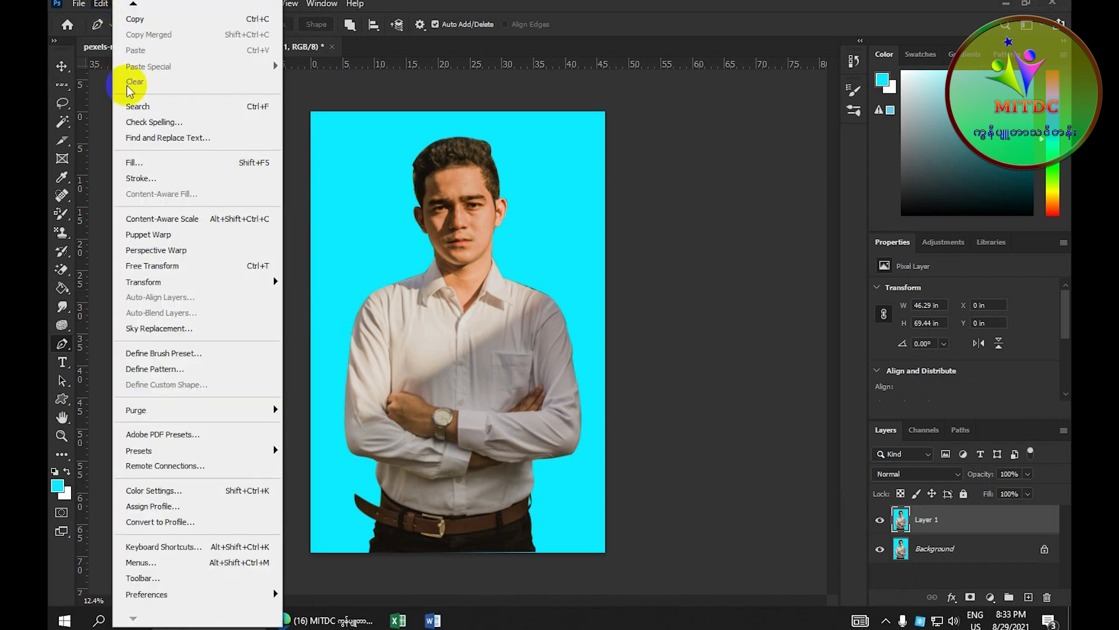
left_click(163, 235)
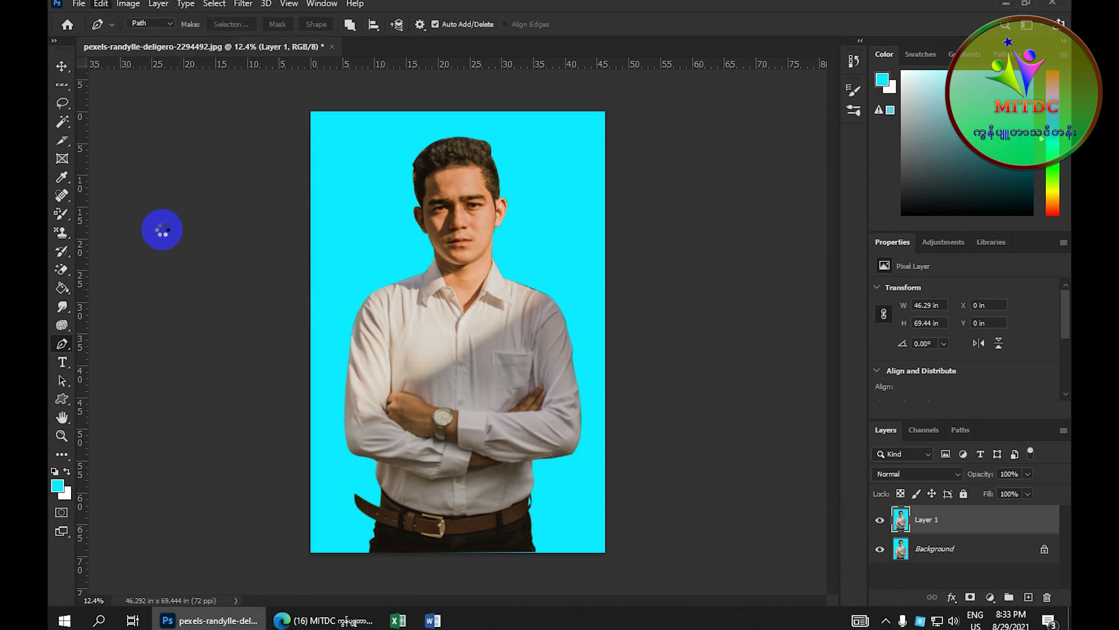
- Pin the warp mesh along the man's outline on the watch-arm side, from neck over shoulder, elbow, waist and loose belt end to the trousers' lower edge
scroll(441, 266, "up", 2)
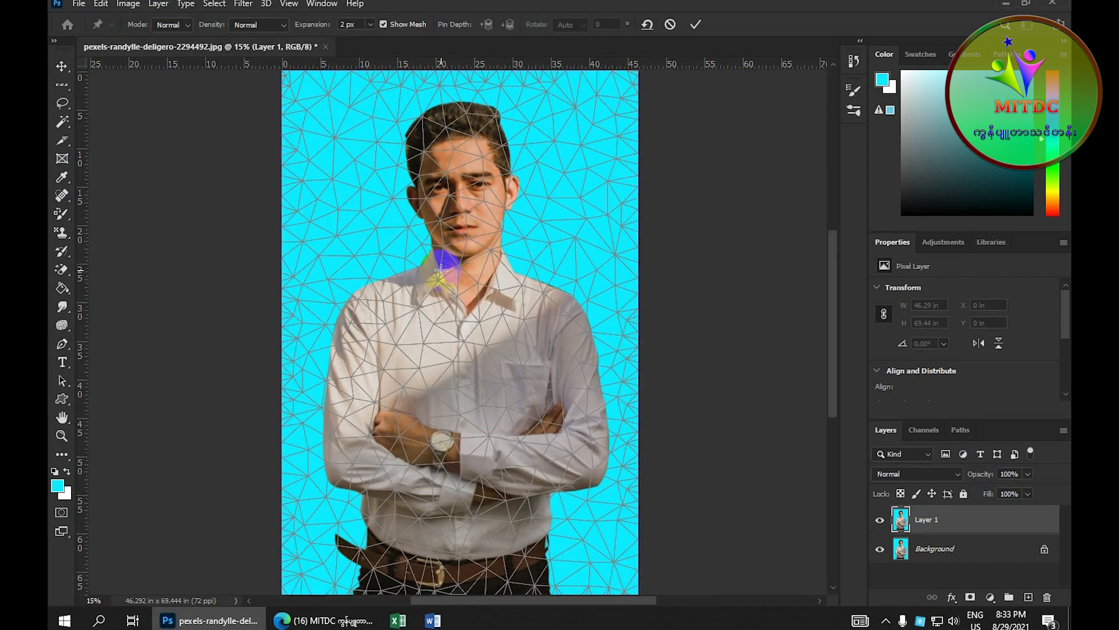
left_click_drag(432, 292, 423, 209)
scroll(437, 181, "down", 1)
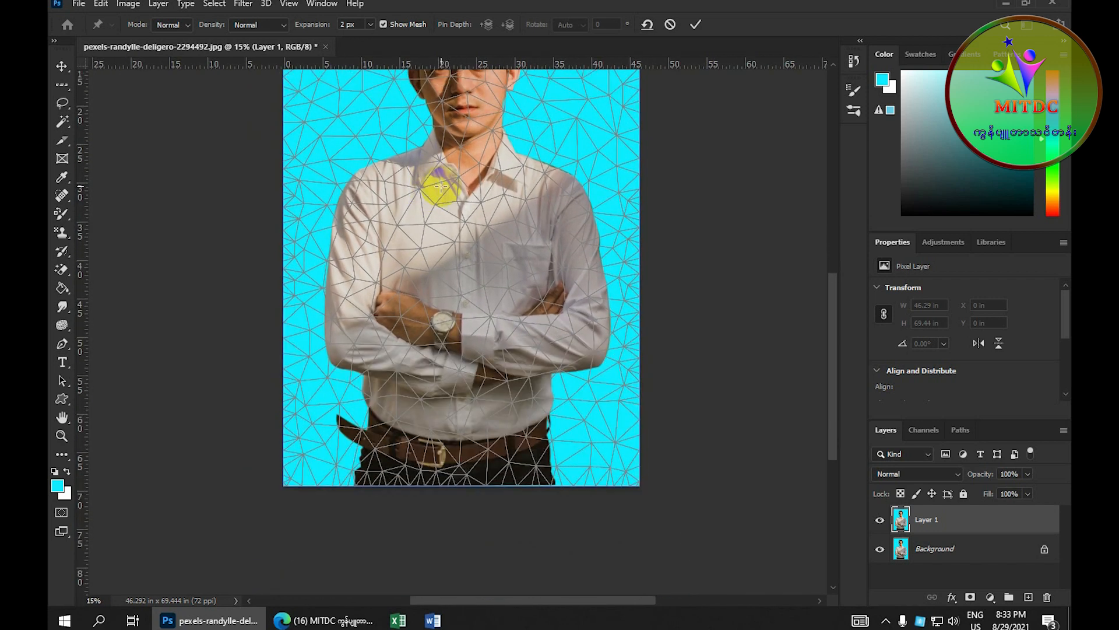
scroll(443, 138, "down", 1)
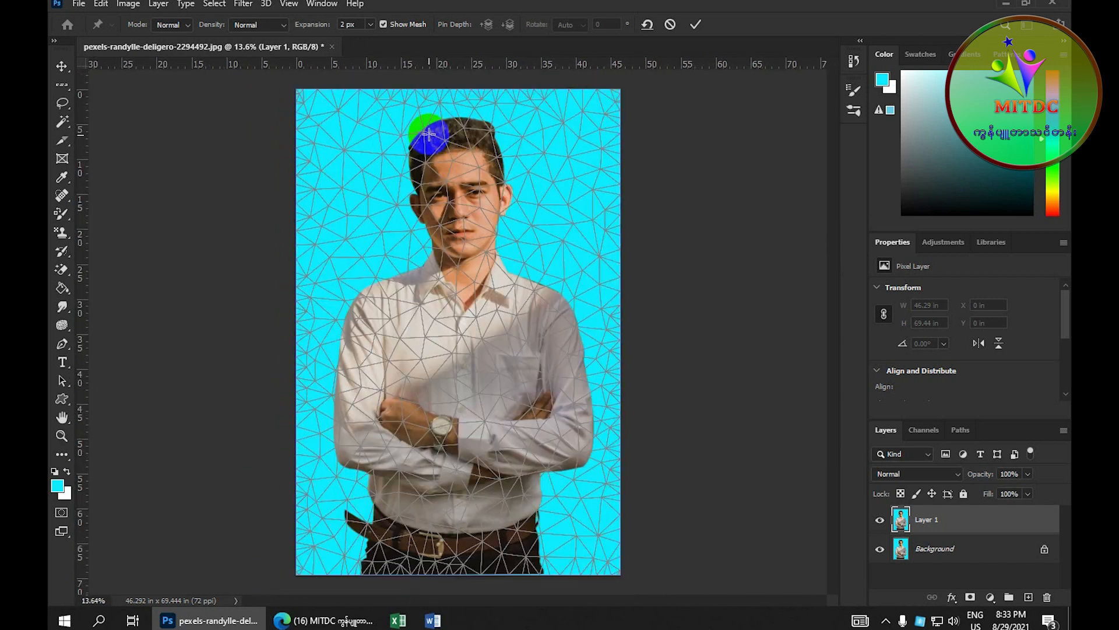
left_click(429, 252)
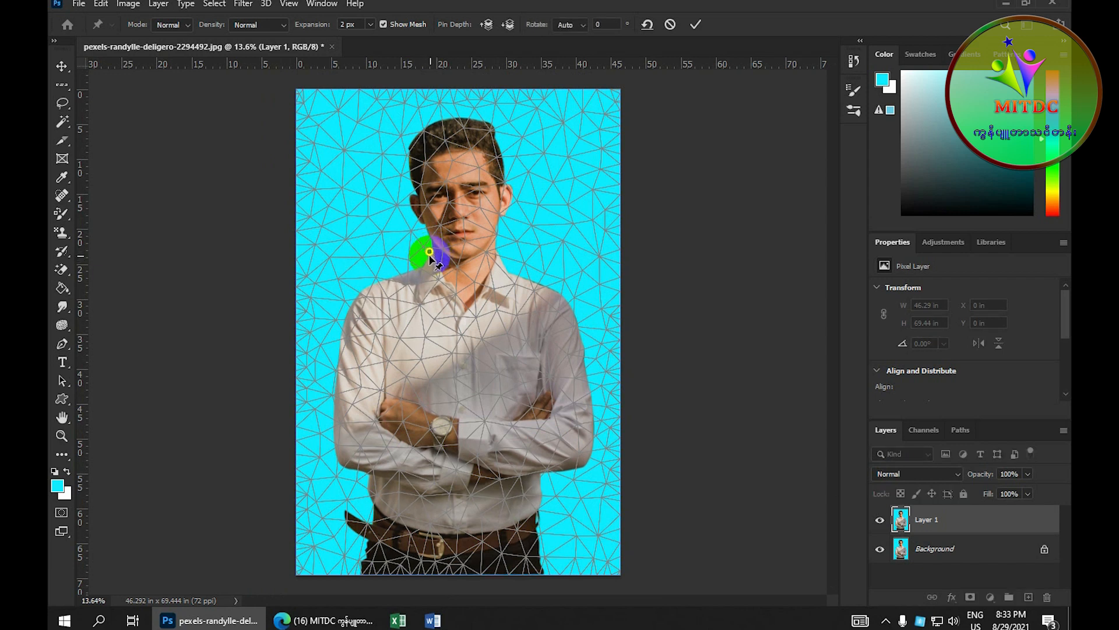
left_click(360, 293)
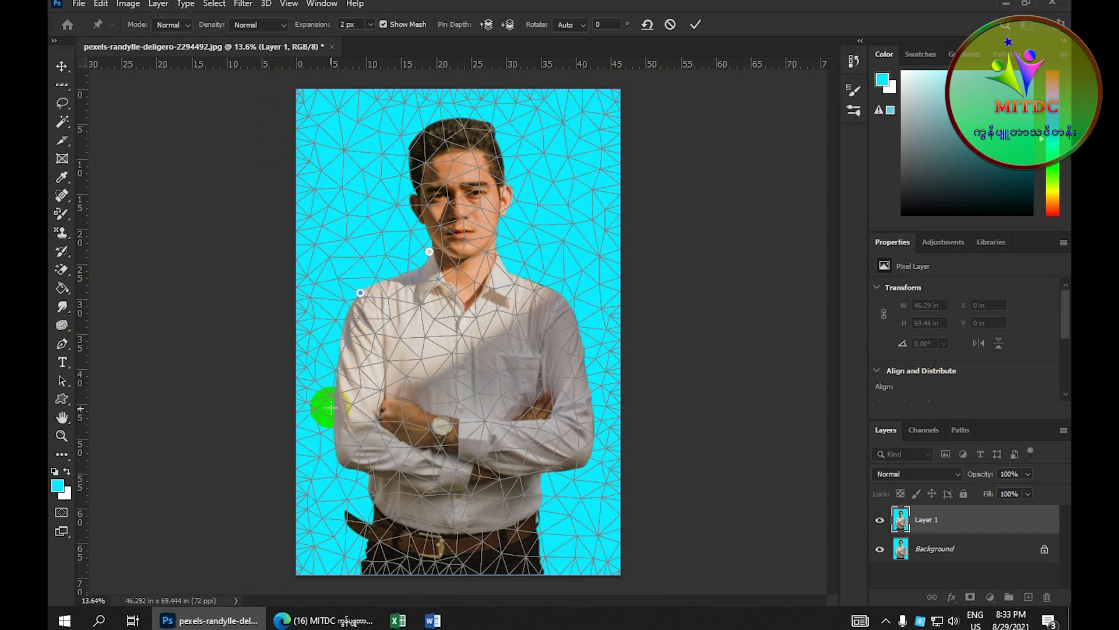
left_click(332, 439)
left_click(366, 477)
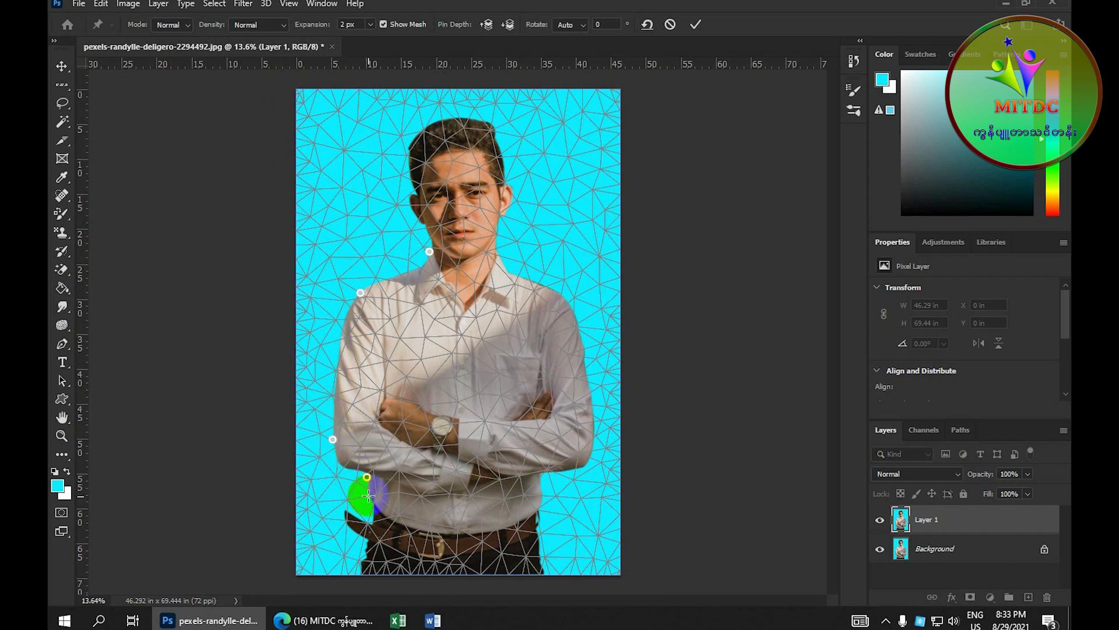
left_click(373, 505)
left_click(372, 527)
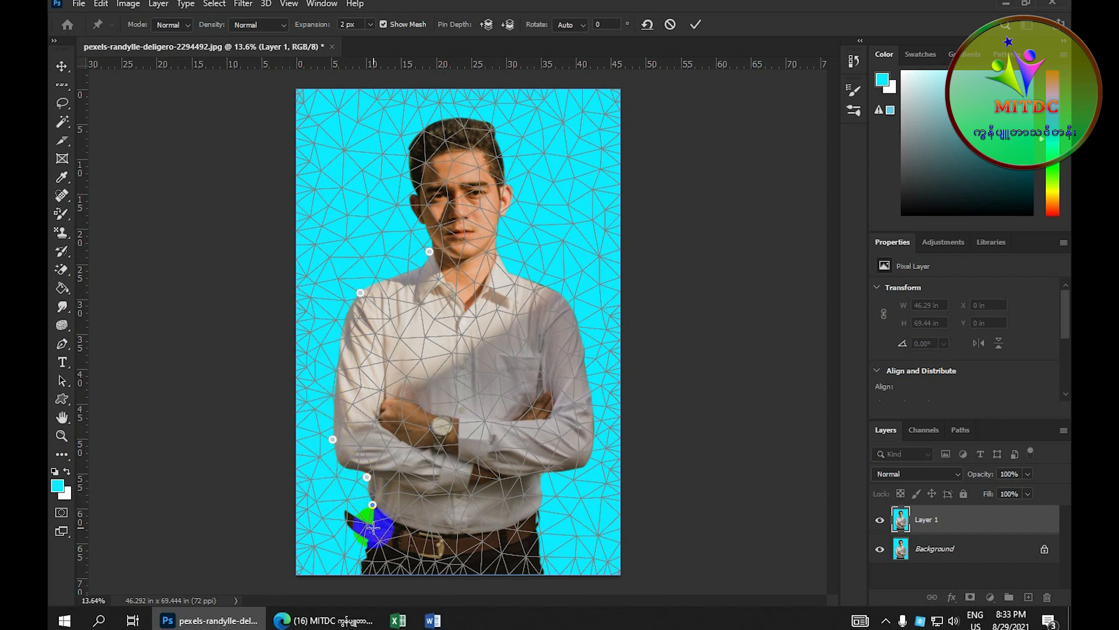
left_click(344, 509)
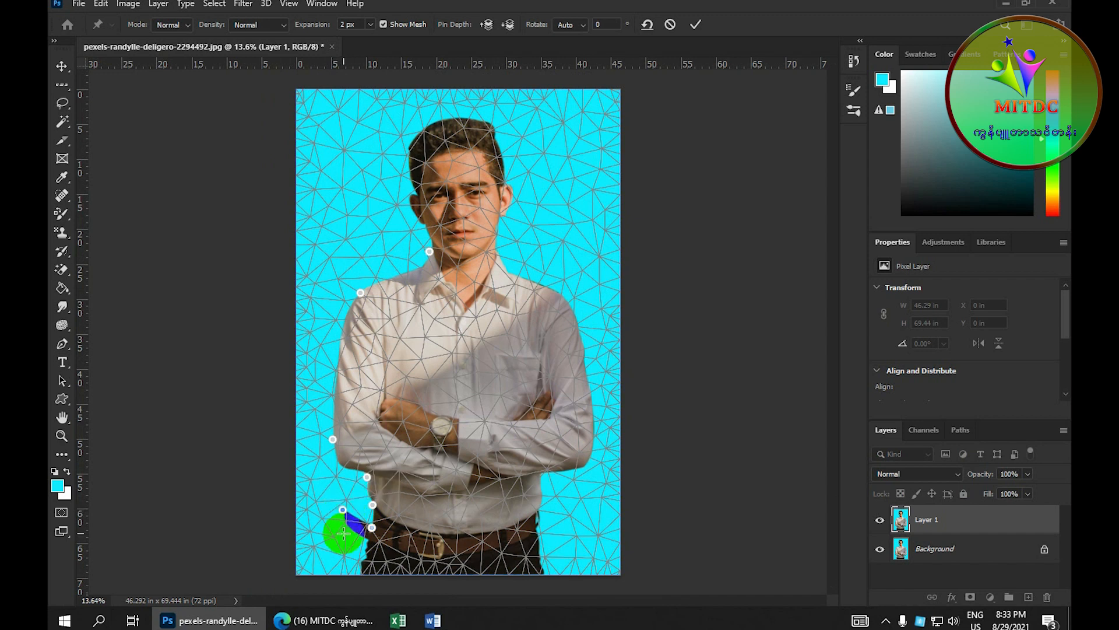
left_click(369, 541)
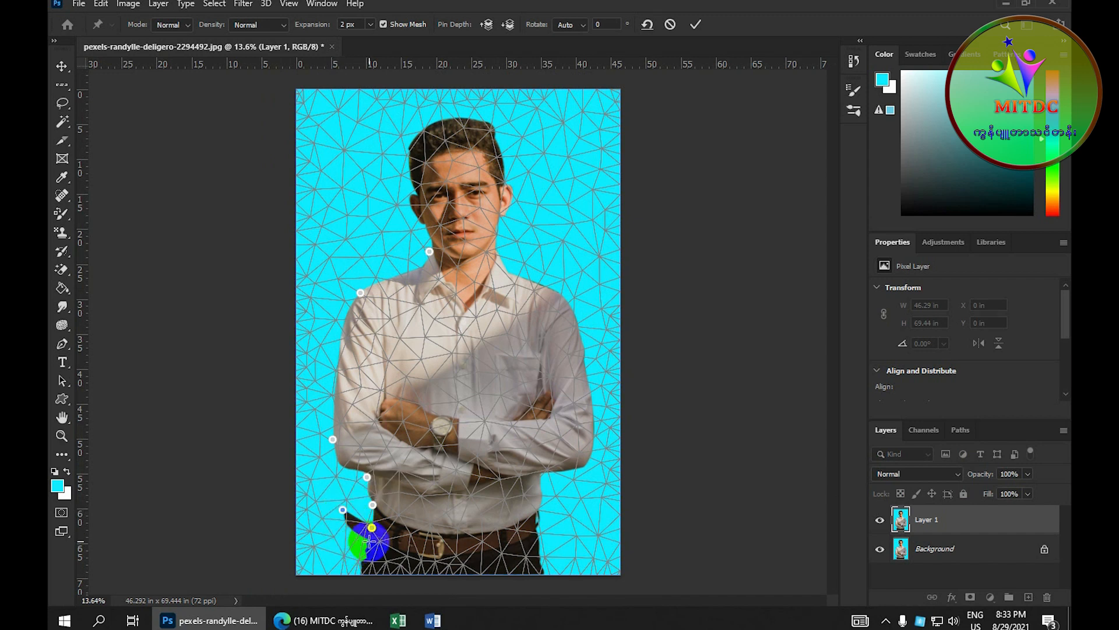
left_click(359, 573)
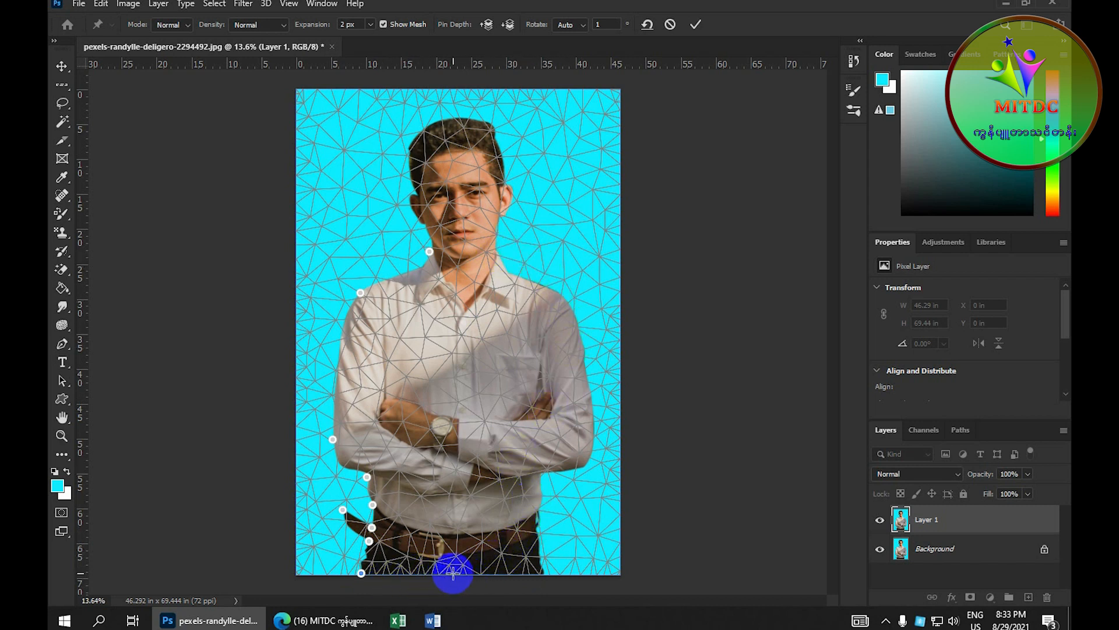
- Pin the warp mesh up the man's shirt-pocket side, from the trousers' lower edge over waist, elbow, upper arm and shoulder to collar and neck
left_click(545, 573)
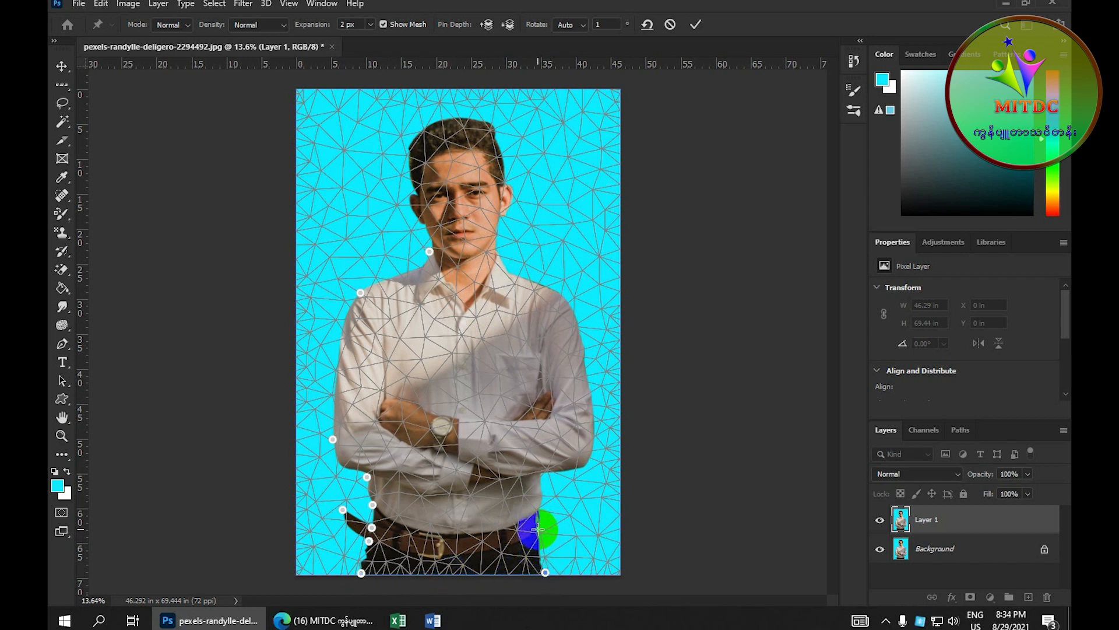
left_click(537, 529)
left_click(541, 472)
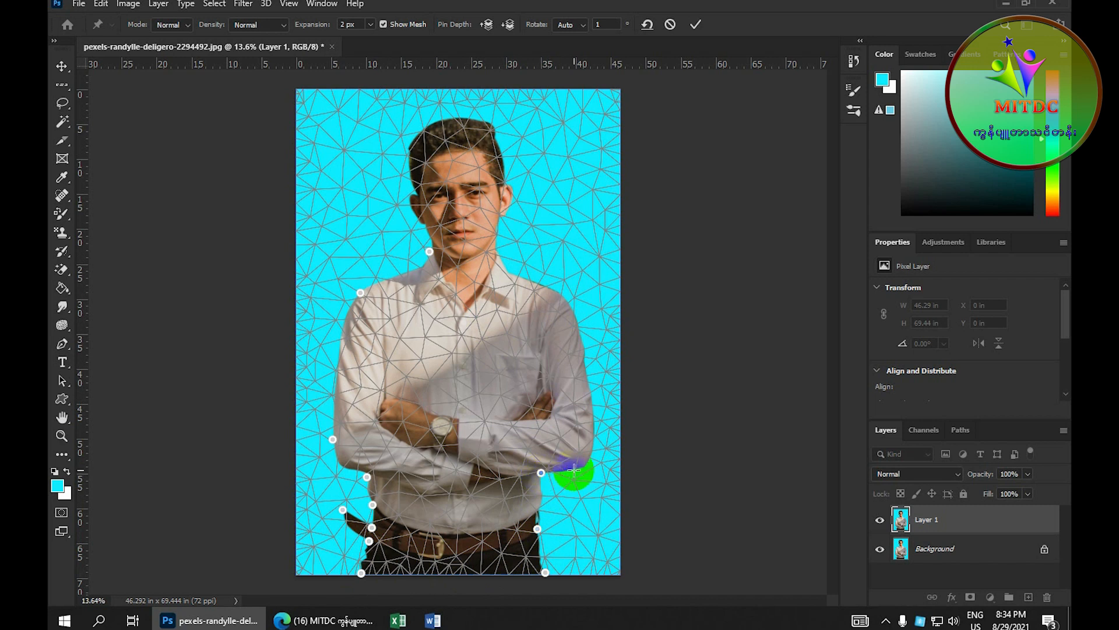
left_click(584, 466)
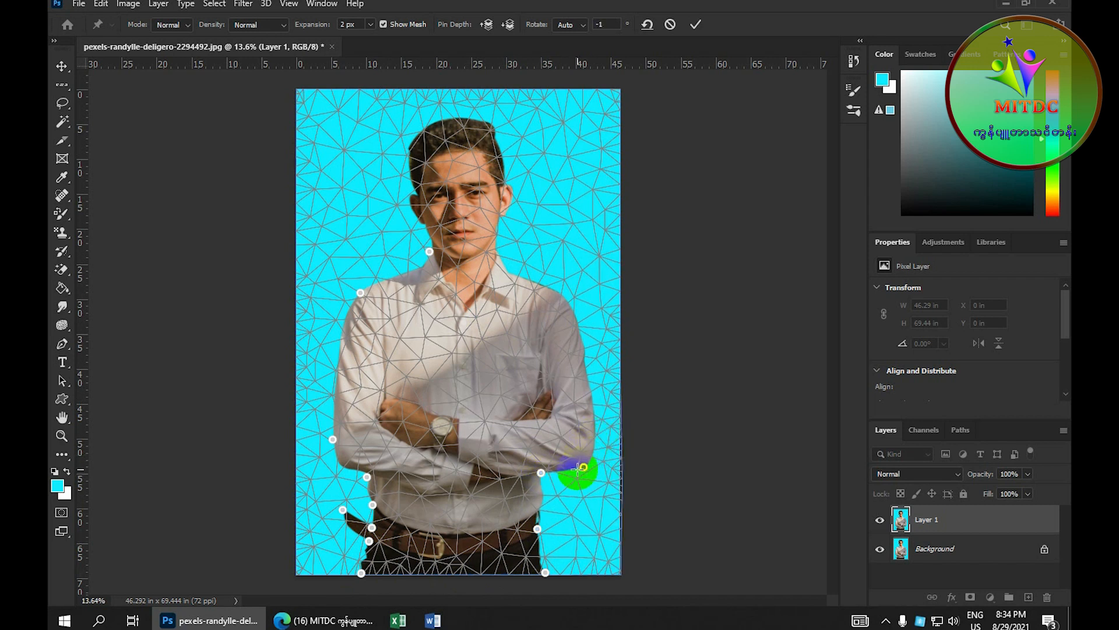
key("ctrl+z")
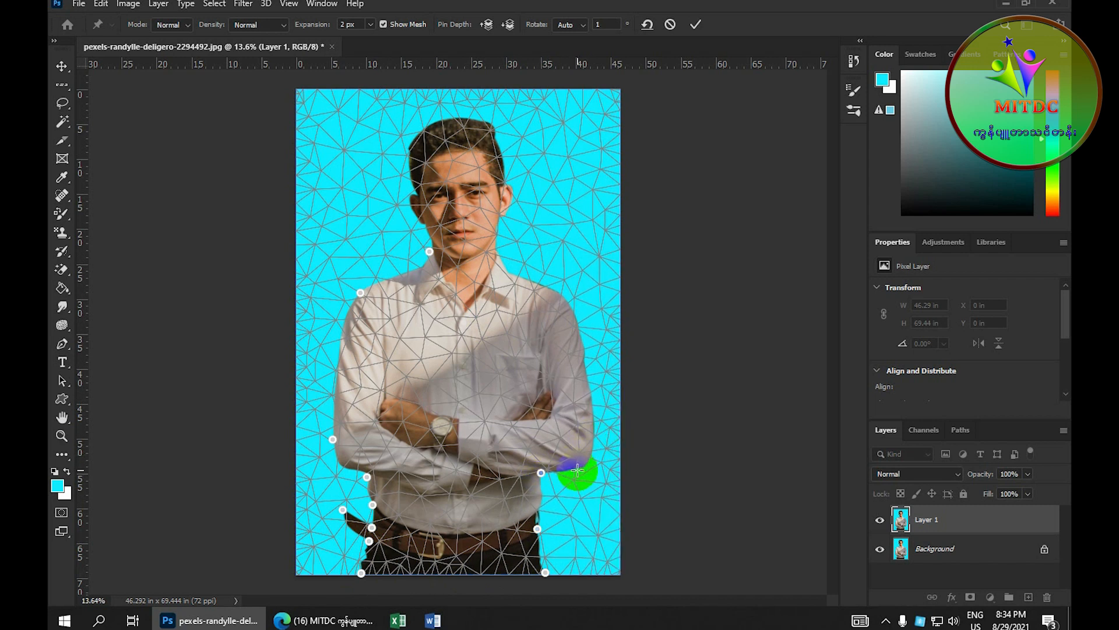
left_click(582, 468)
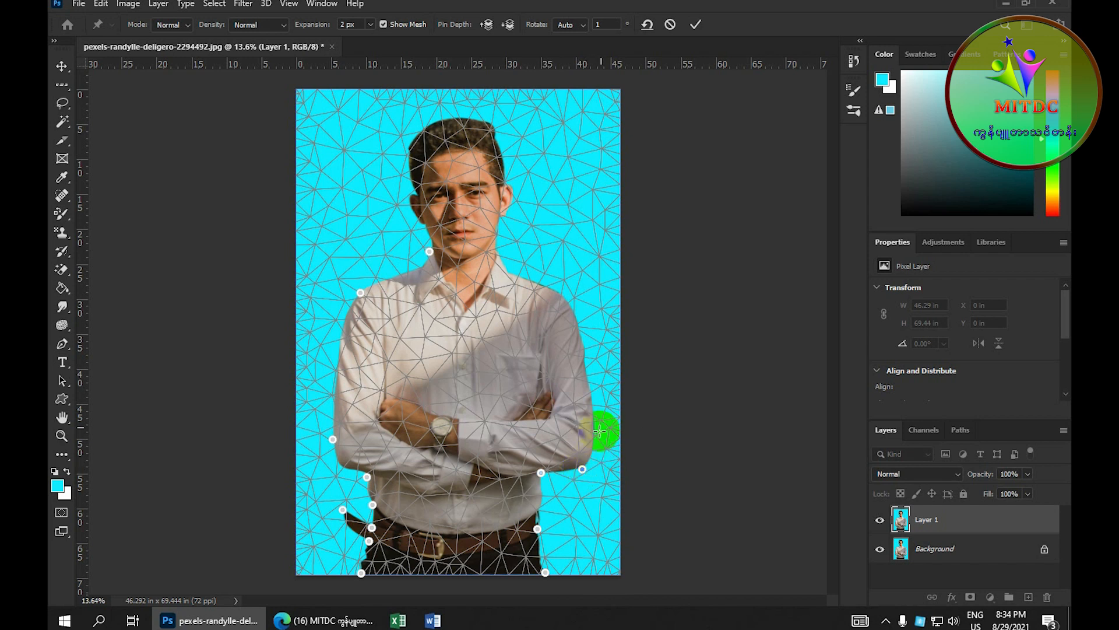
left_click(592, 383)
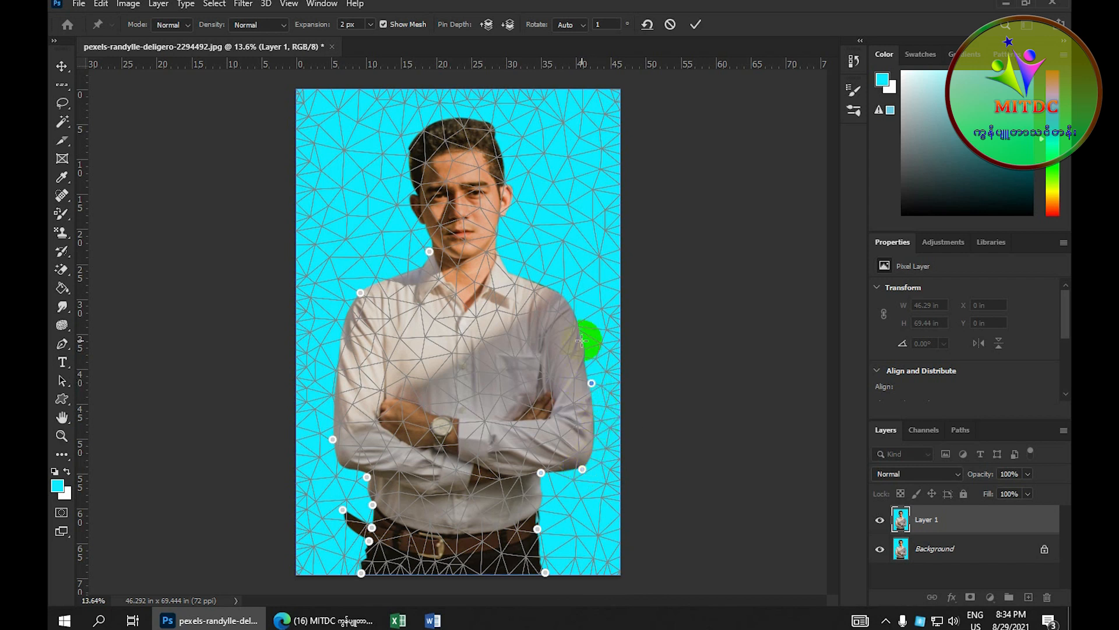
left_click(571, 303)
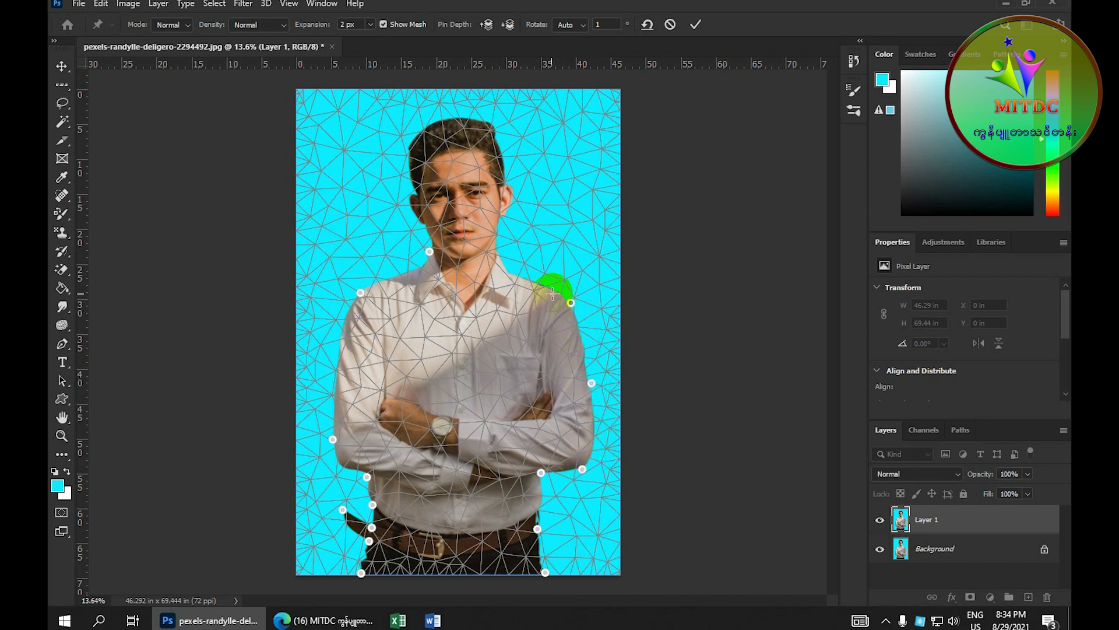
left_click(507, 269)
left_click_drag(499, 251, 499, 257)
left_click(498, 258)
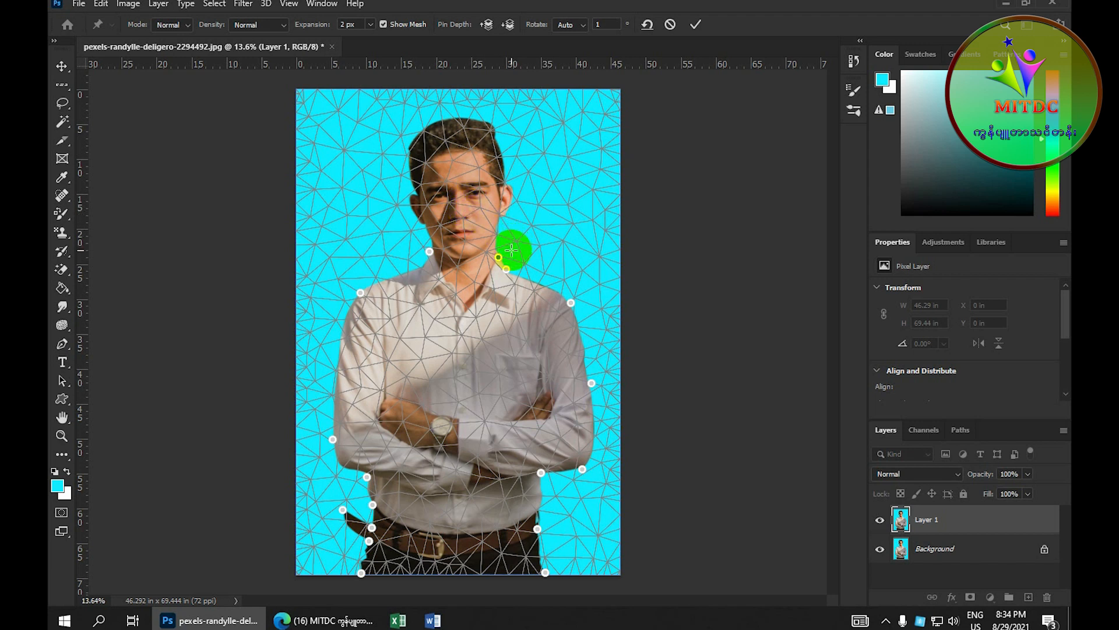
- Rotate the neck pin on the shirt-pocket side to about 45° so the head tilts, and apply the Puppet Warp
left_click_drag(509, 254, 507, 254)
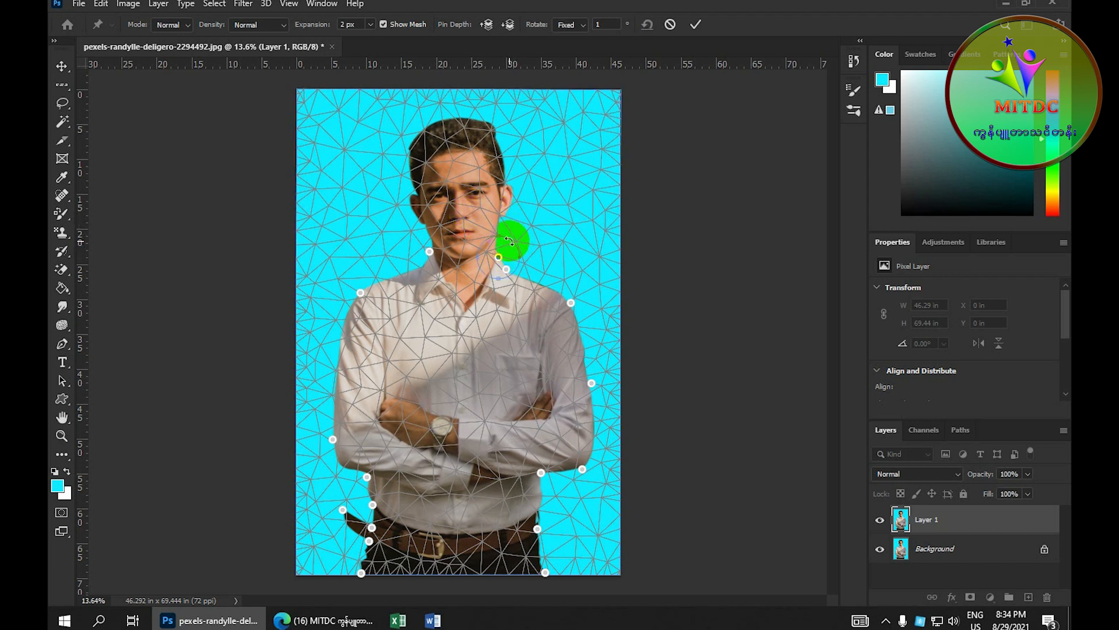
left_click_drag(509, 241, 513, 251)
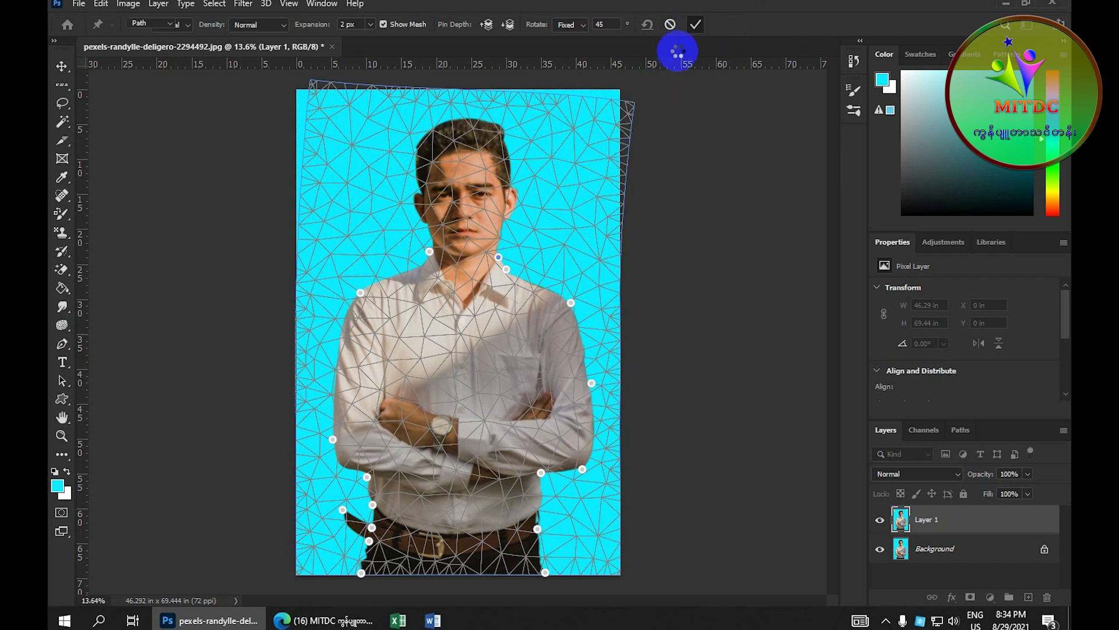
left_click(696, 27)
- Compare the warped Layer 1 with the original Background by switching each layer's visibility off and on, leaving both shown
scroll(513, 225, "down", 3)
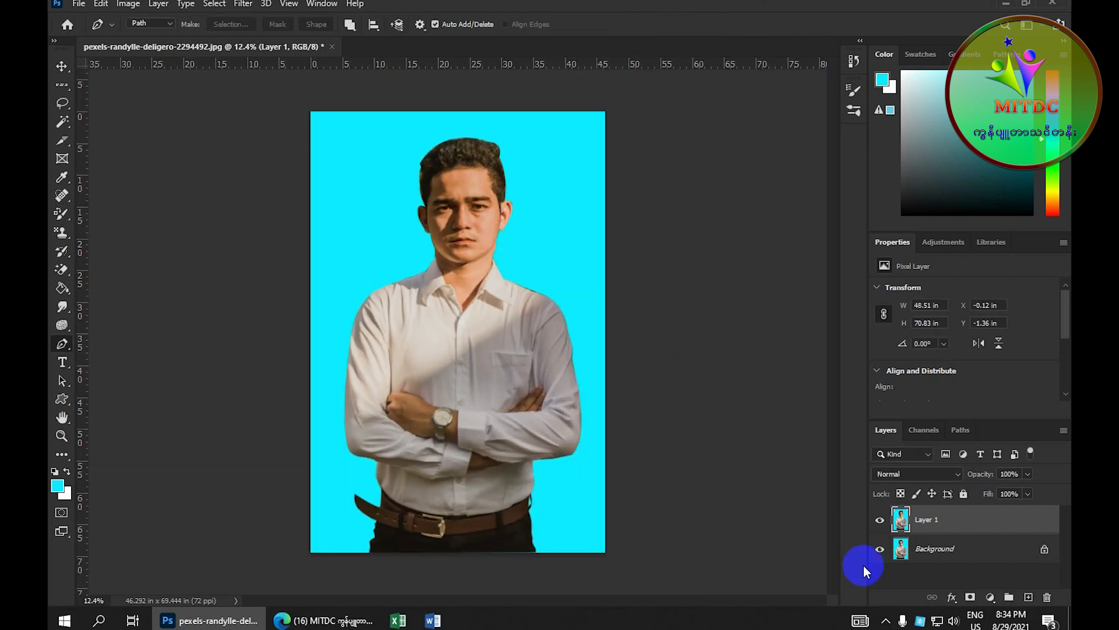
left_click(881, 519)
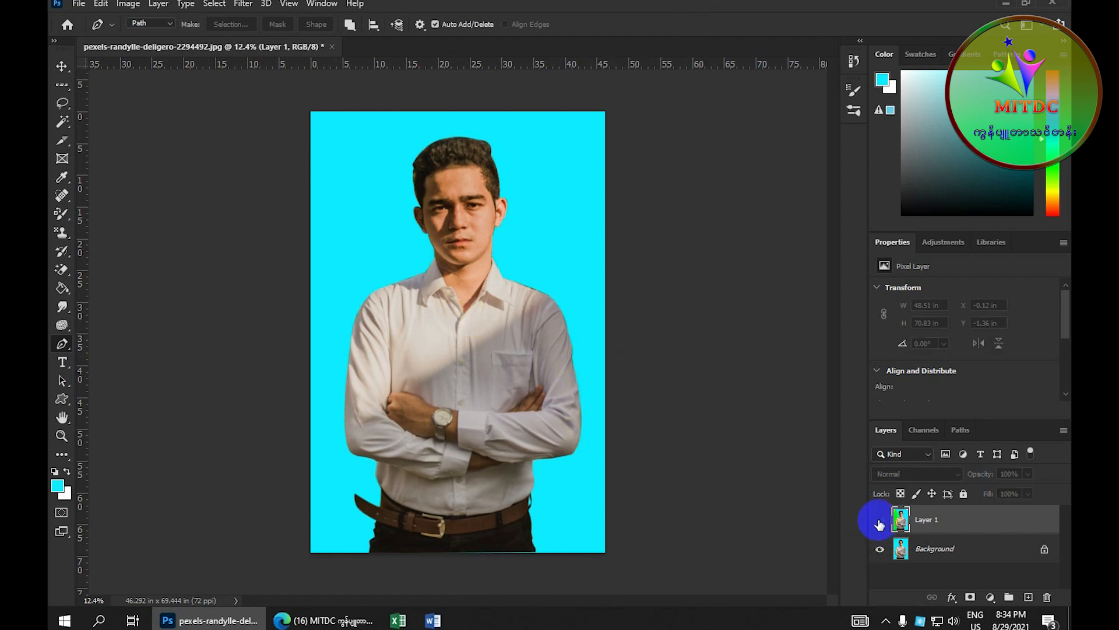
left_click(879, 520)
left_click(880, 549)
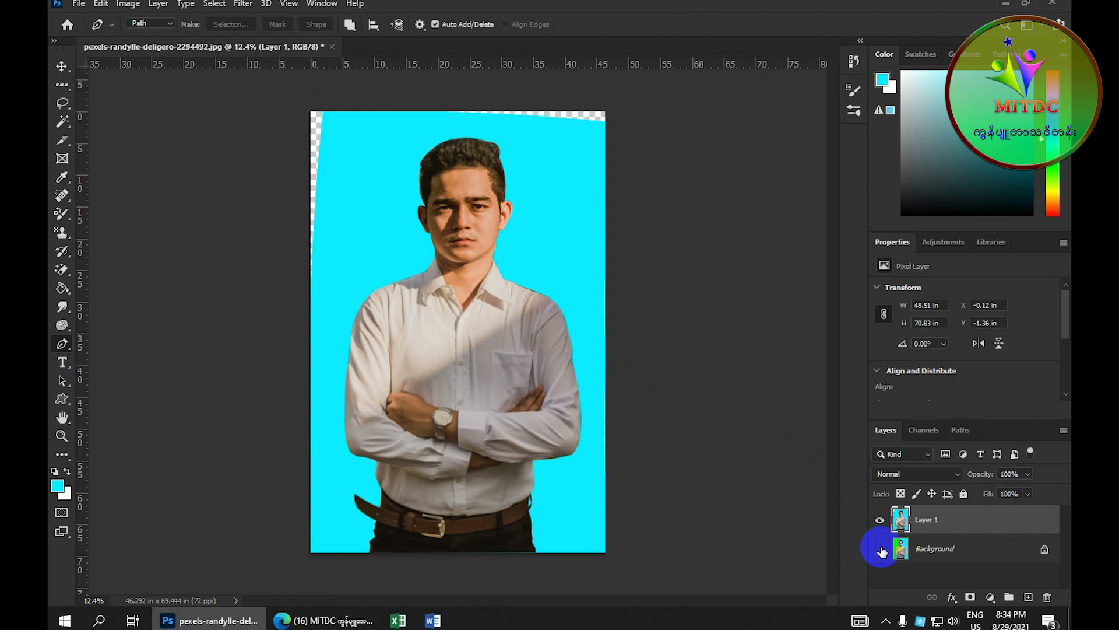
left_click(881, 550)
left_click(881, 551)
left_click(881, 550)
left_click(881, 522)
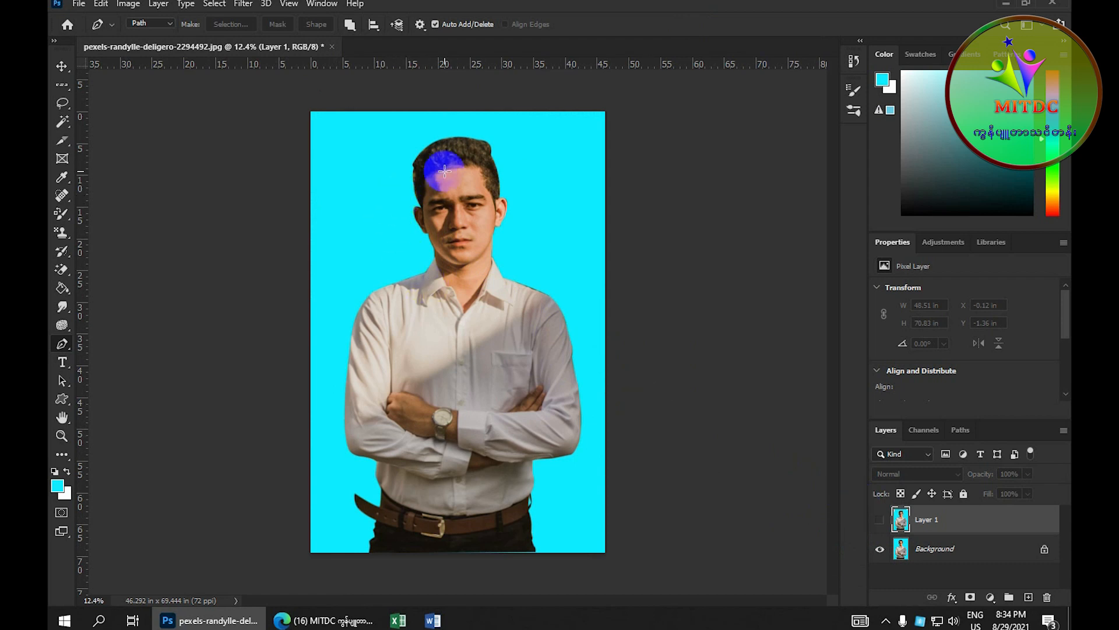
left_click(880, 520)
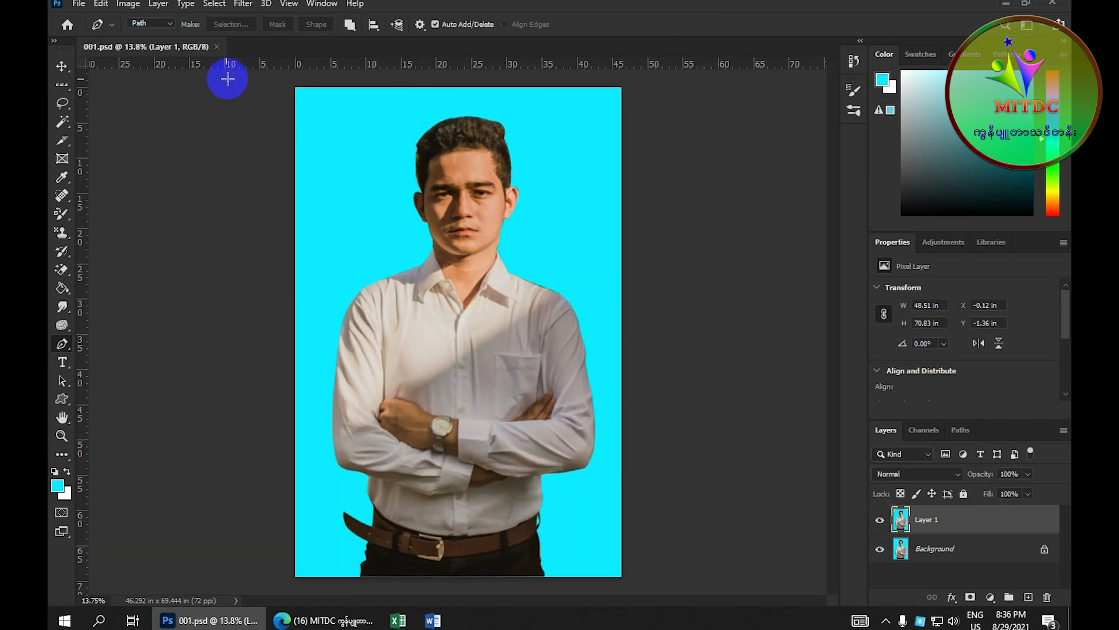
- Minimize the Photoshop window to reach the desktop
left_click(1007, 4)
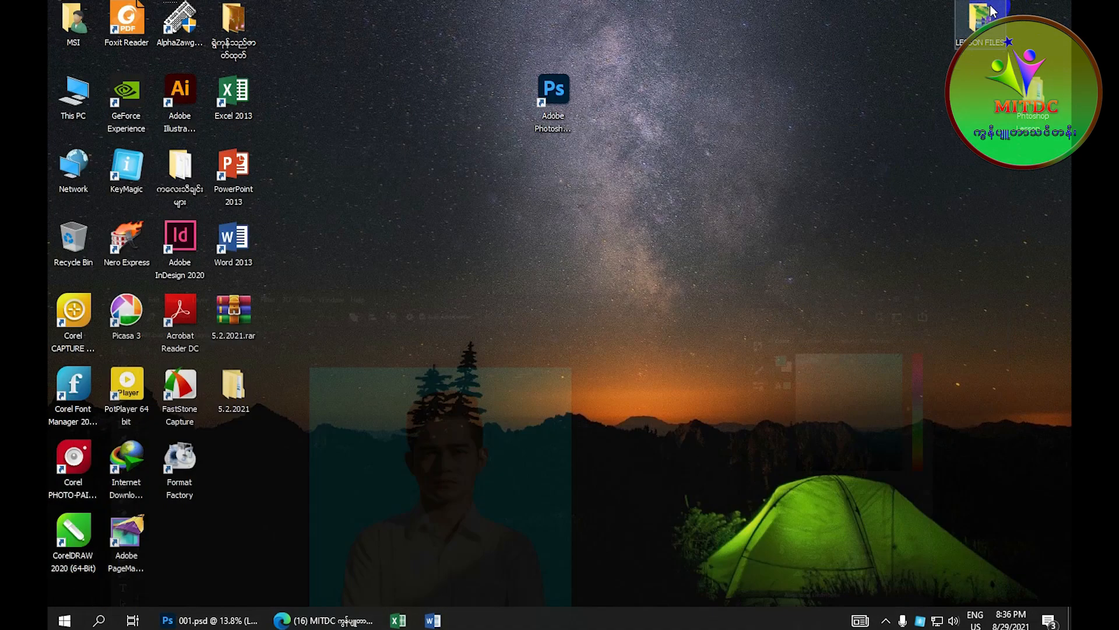